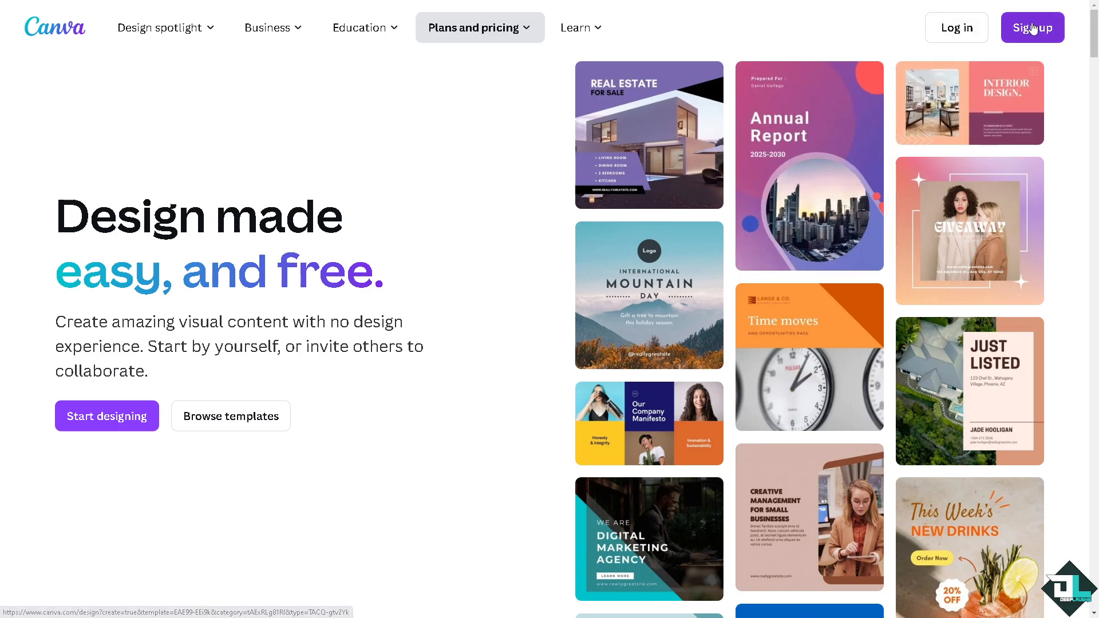
Open the login page and choose to continue another way
left_click(955, 38)
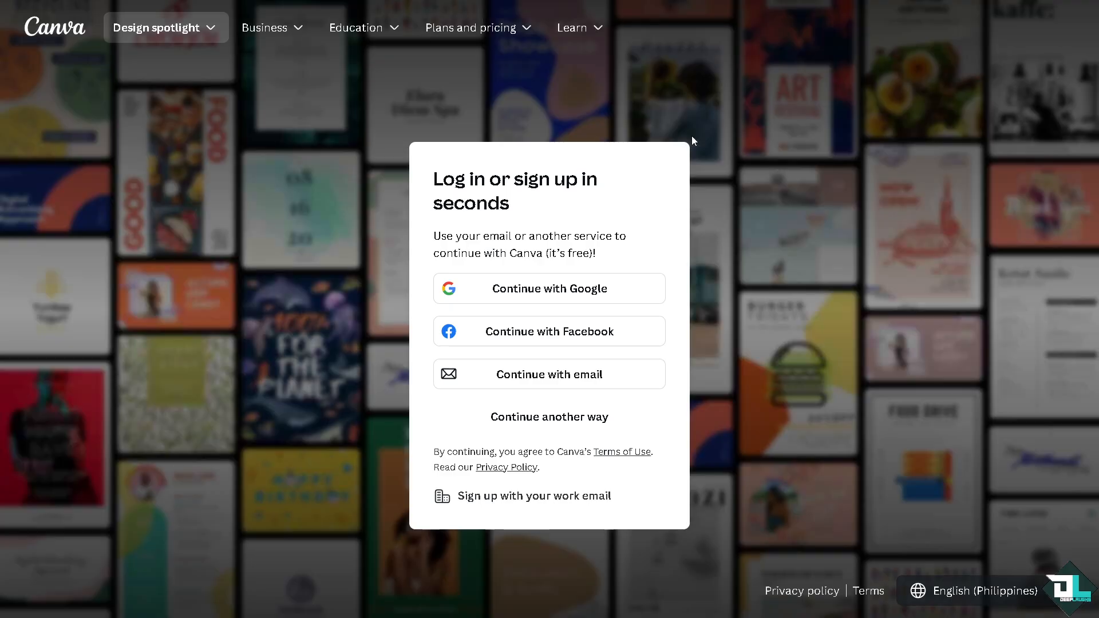
left_click(530, 417)
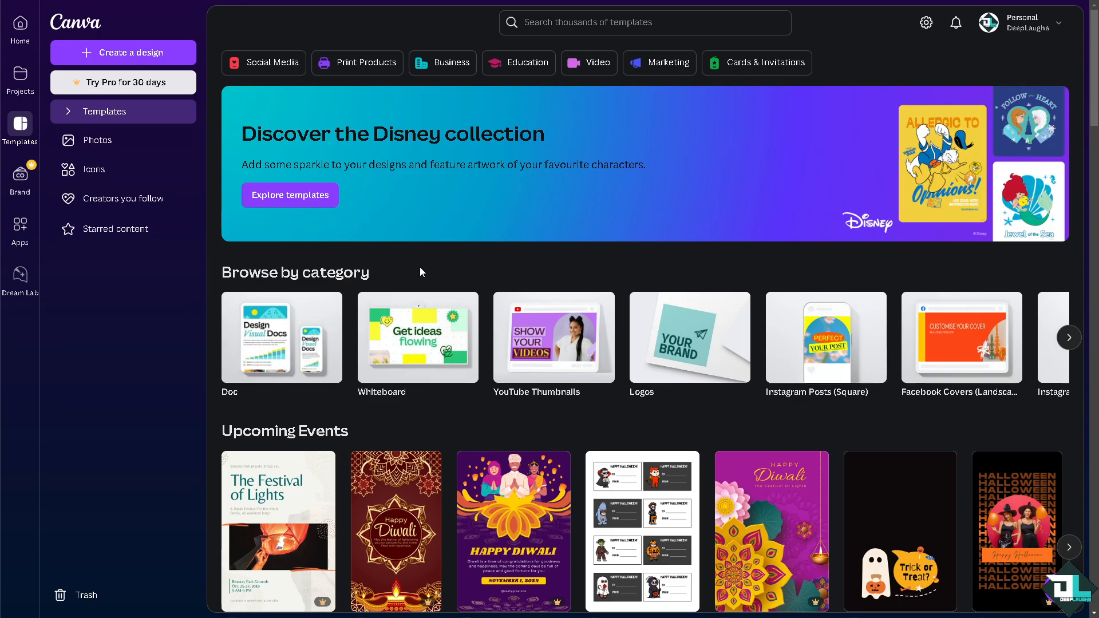
Browse the Social Media template categories
left_click(91, 111)
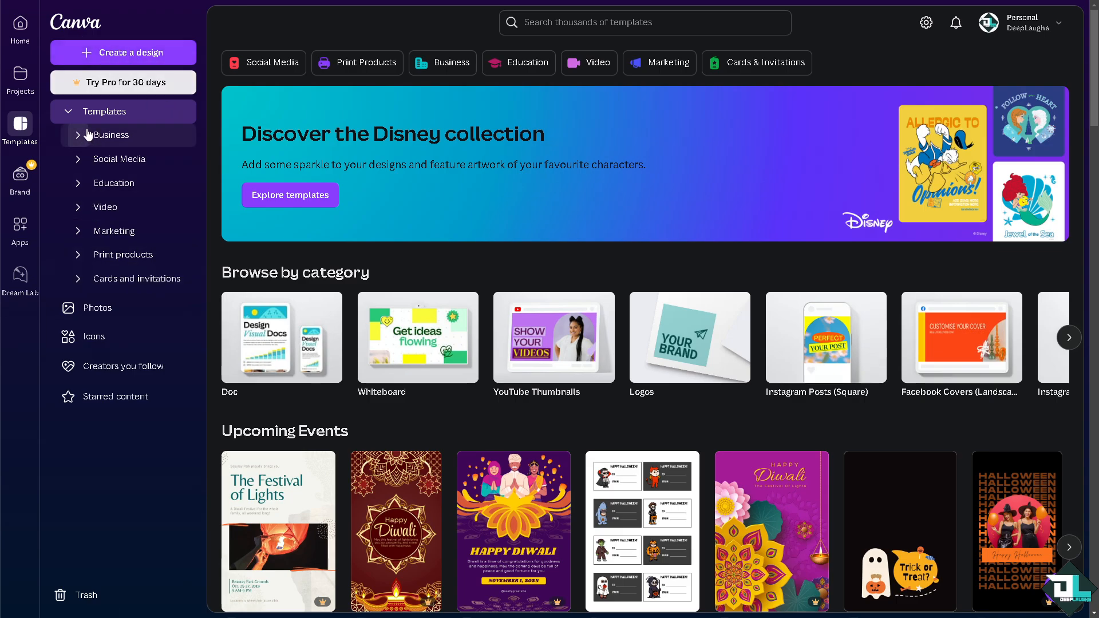
left_click(81, 160)
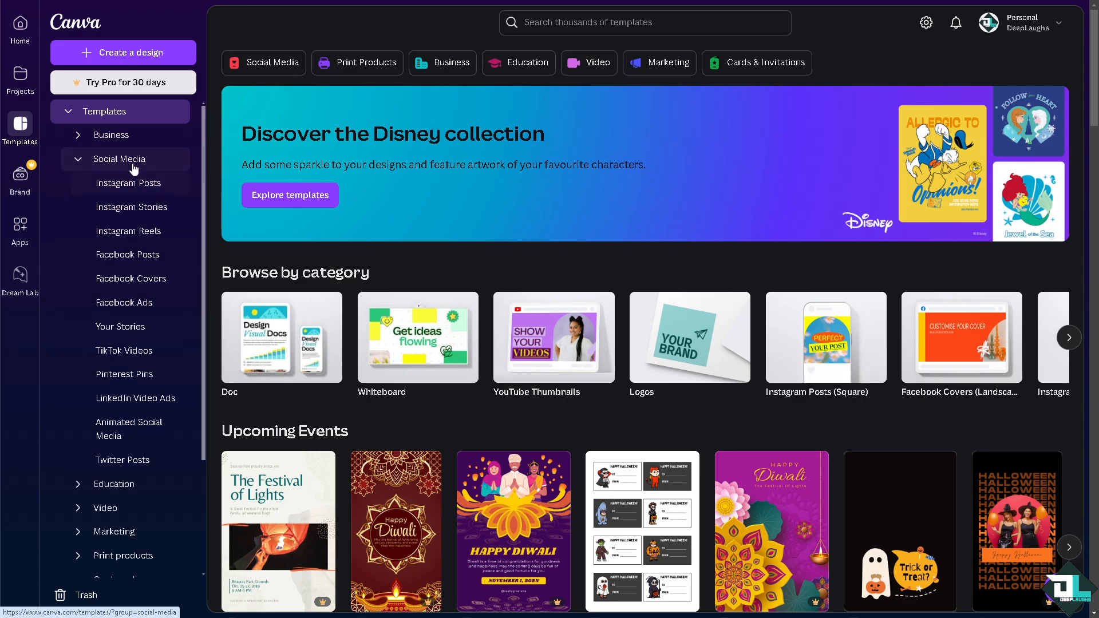
left_click(134, 166)
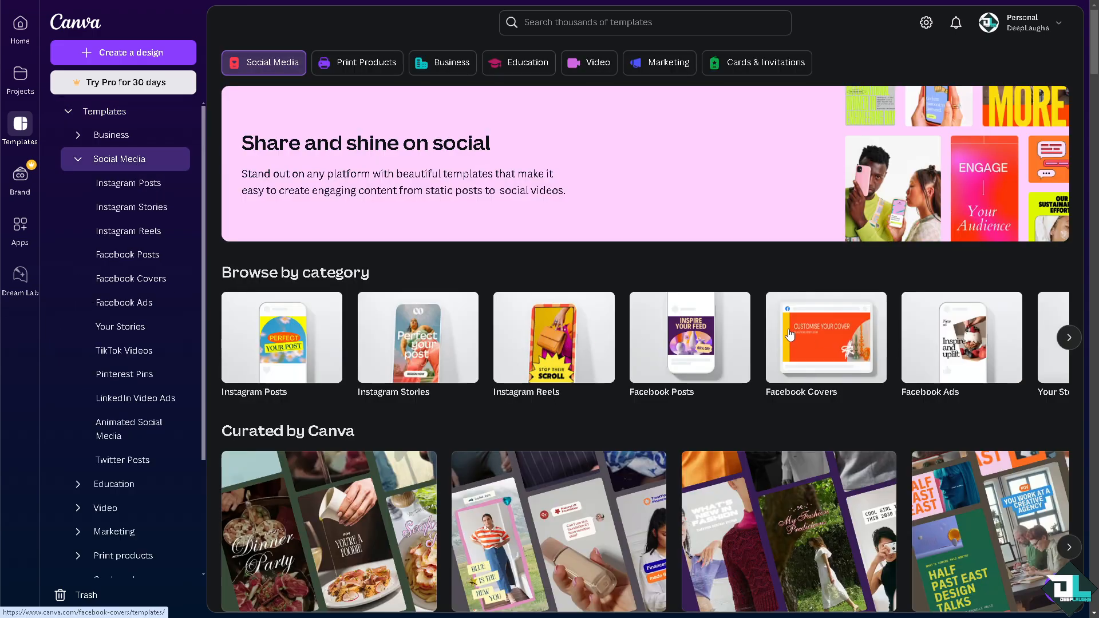
left_click(1067, 341)
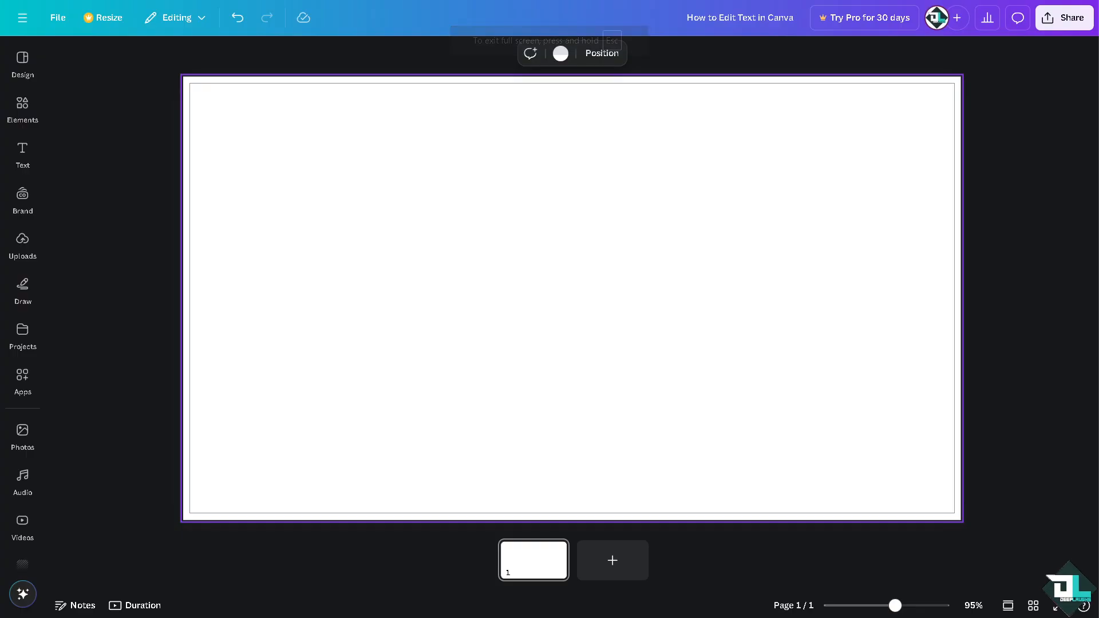
Place the uploaded "How to Edit Text" thumbnail on the blank page, then shrink and fit it into the page's upper-left corner
left_click(24, 259)
left_click(91, 197)
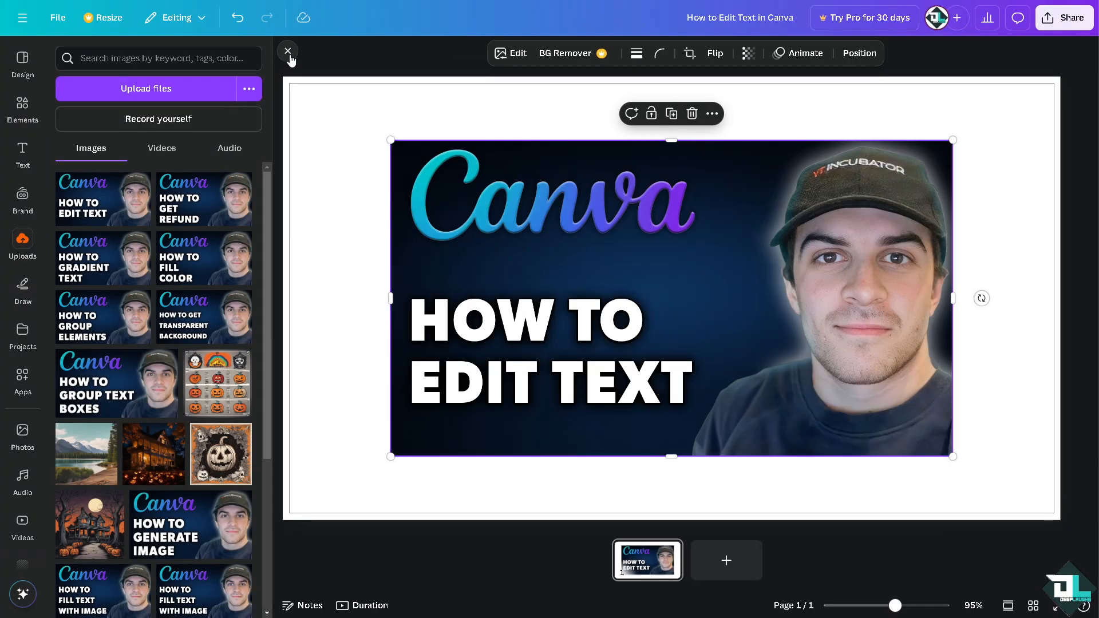
left_click(287, 51)
left_click_drag(416, 198, 315, 141)
left_click_drag(752, 400, 605, 316)
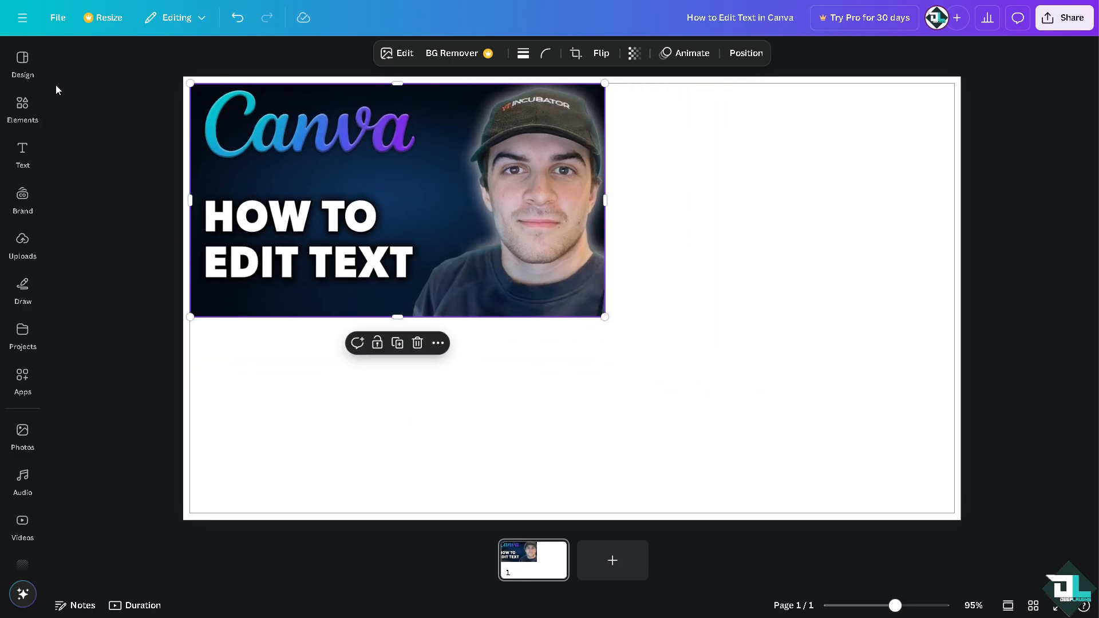
Add a text box to the page and replace its placeholder with "How to Edit Text in Canva"
left_click(29, 67)
left_click(22, 151)
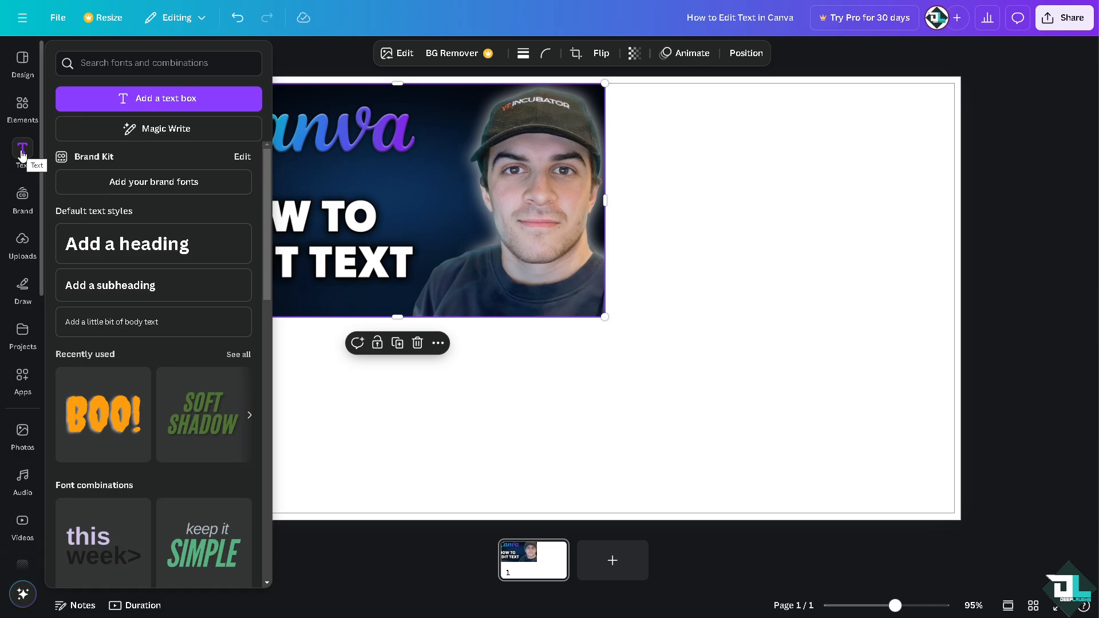
left_click(119, 103)
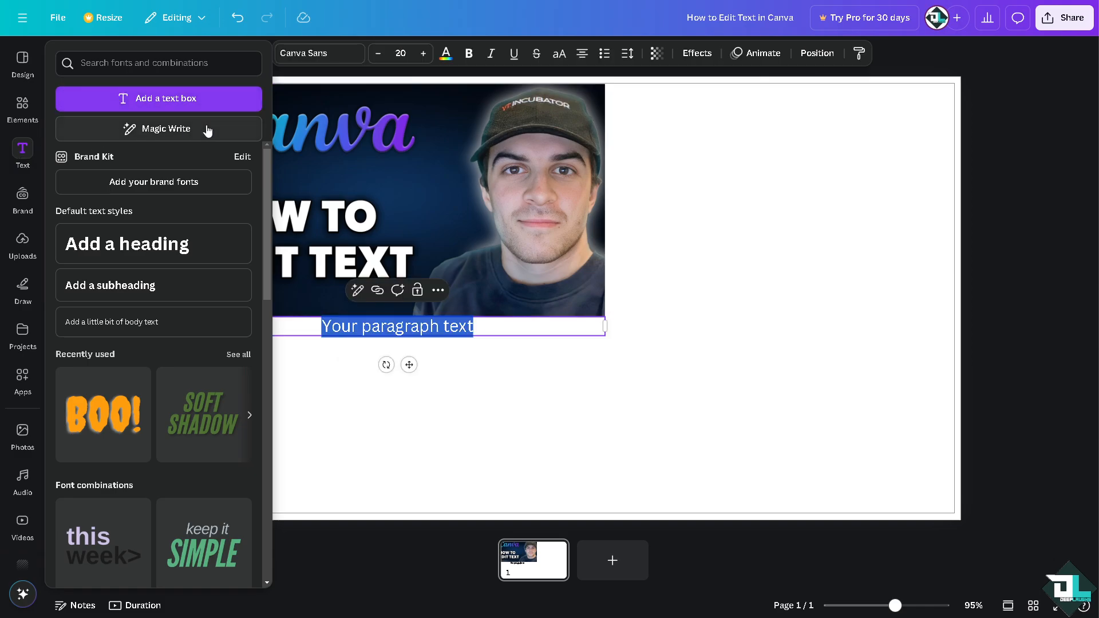
left_click(431, 327)
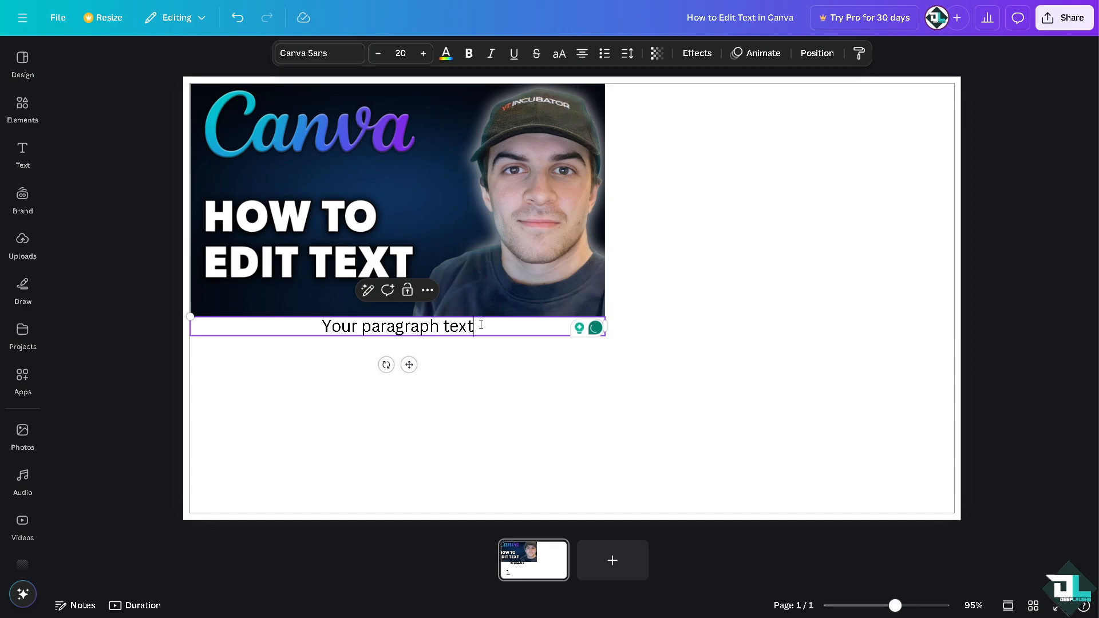
left_click_drag(481, 325, 322, 325)
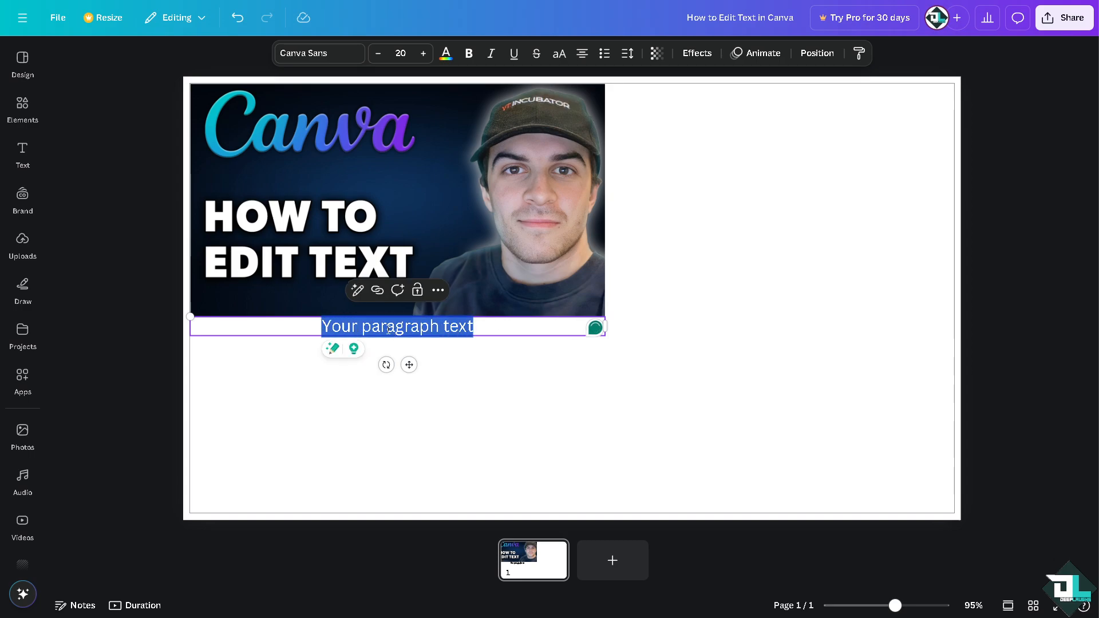
type("How to Edit Text in Canva")
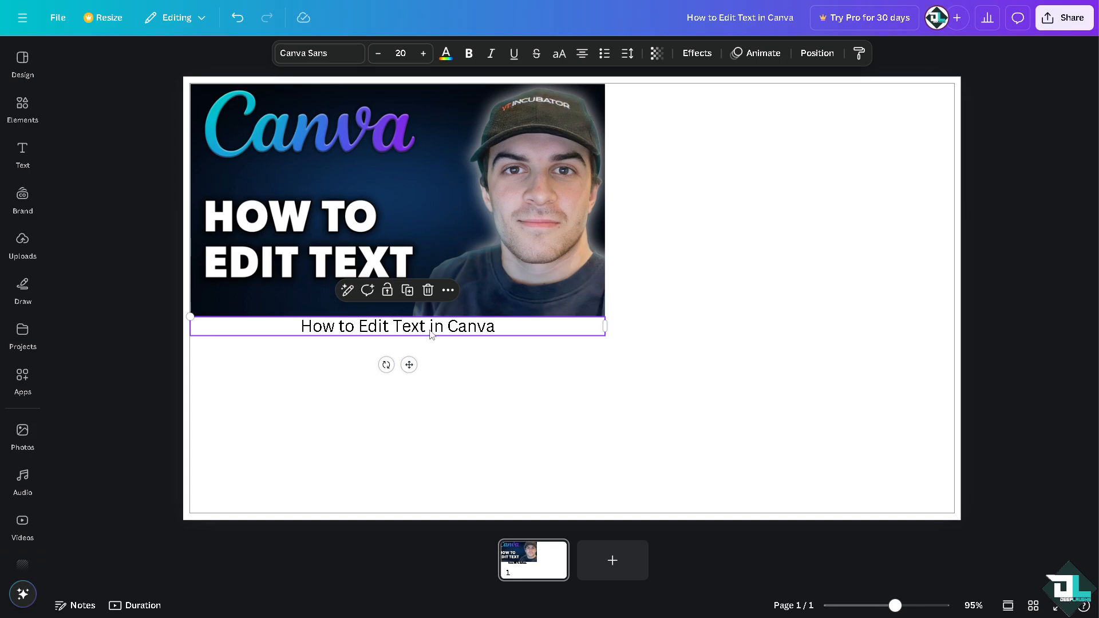
Move the text box below the thumbnail image and place a duplicate of it just underneath
left_click_drag(431, 334, 559, 365)
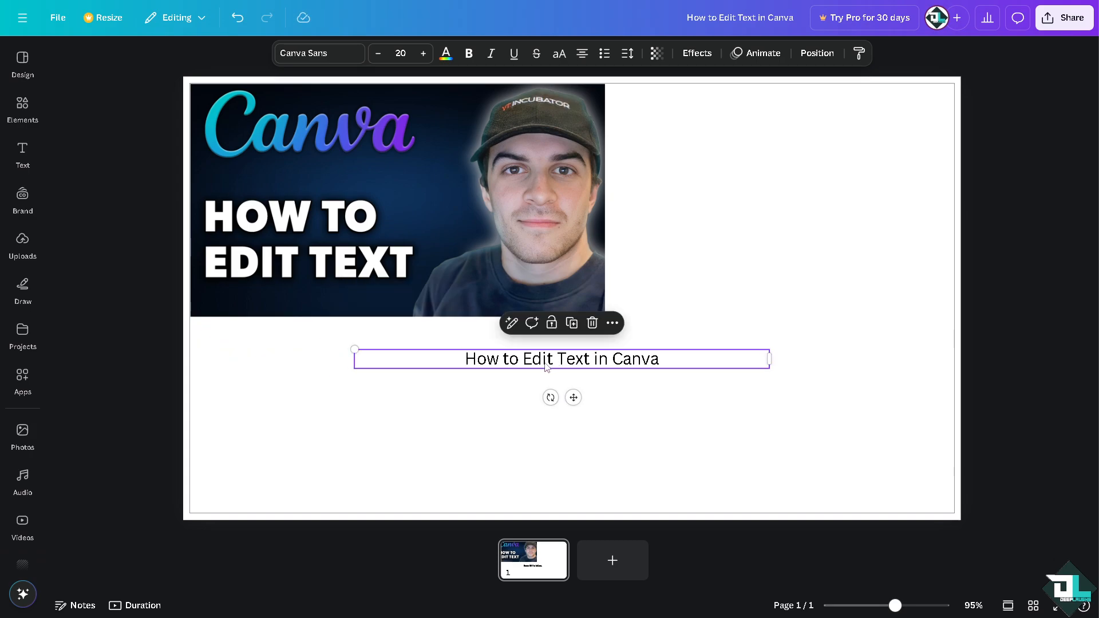
left_click(626, 378)
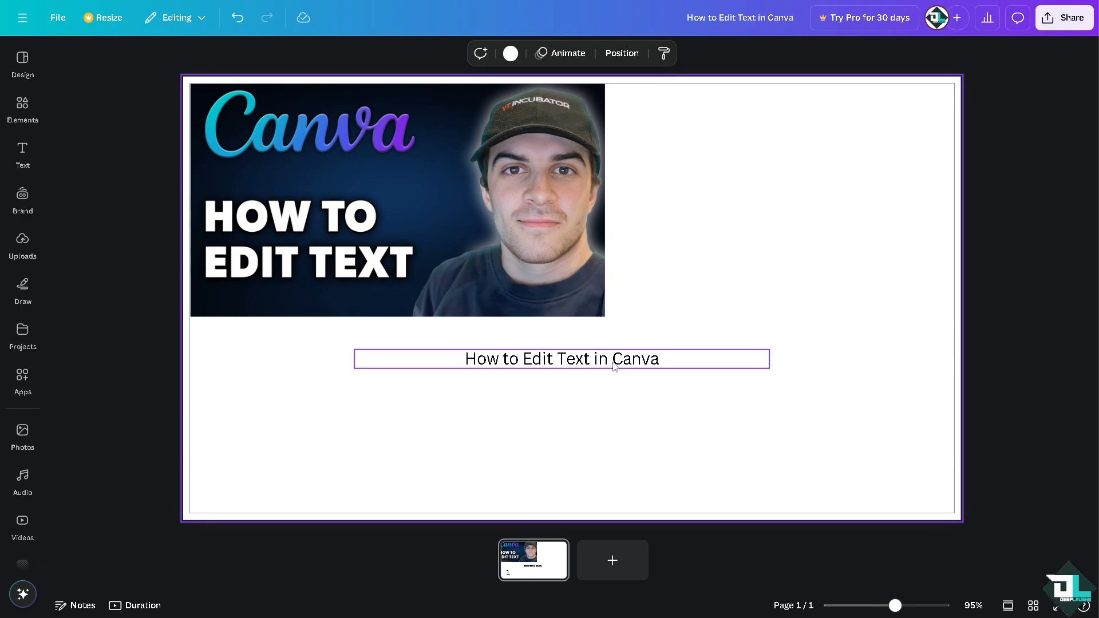
left_click(614, 366)
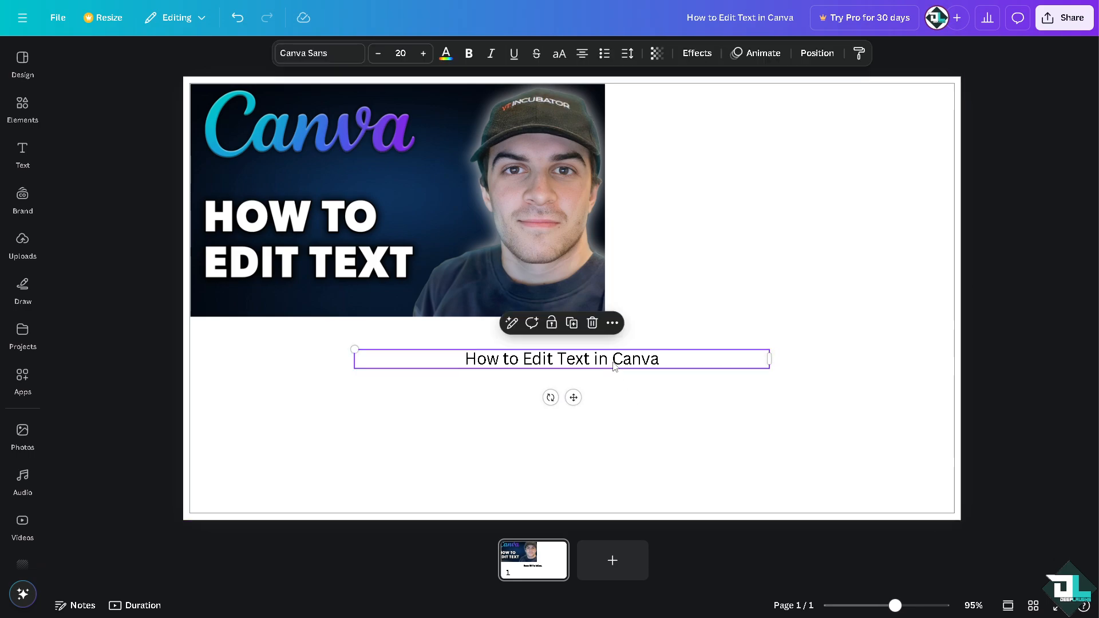
left_click(573, 327)
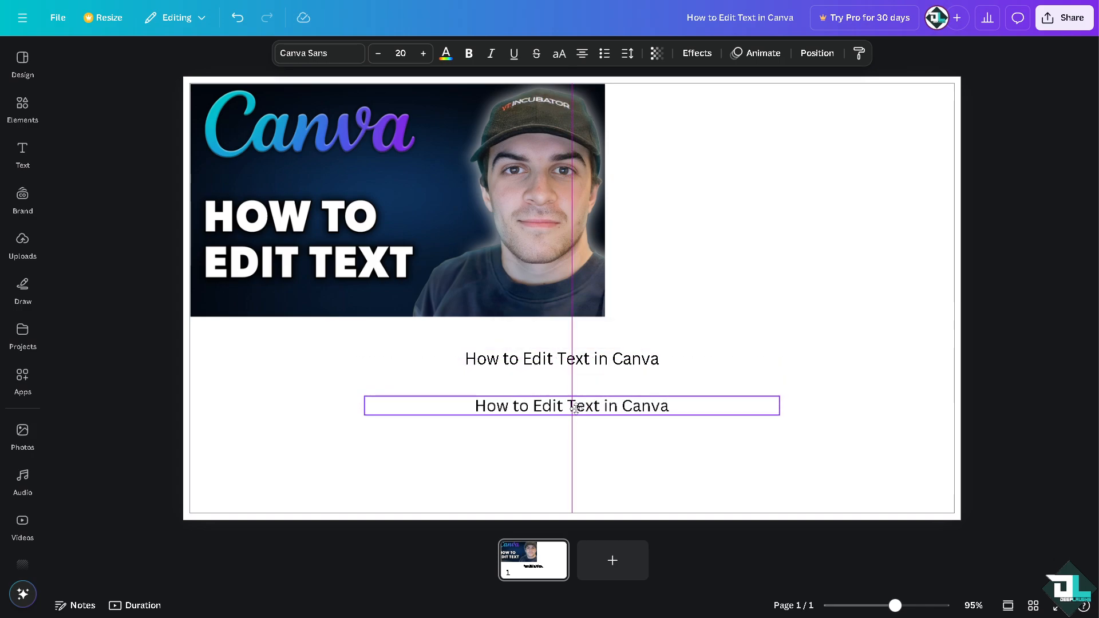
Lock the upper text box and draft the comment "How to Edit Text in Canva" on it
left_click(638, 357)
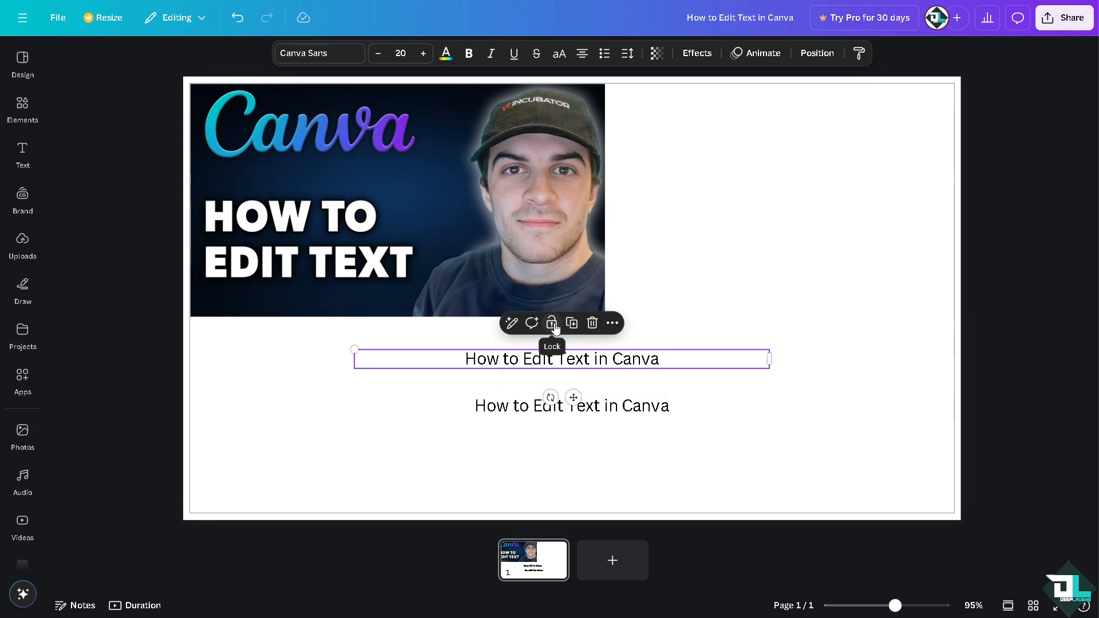
left_click(553, 324)
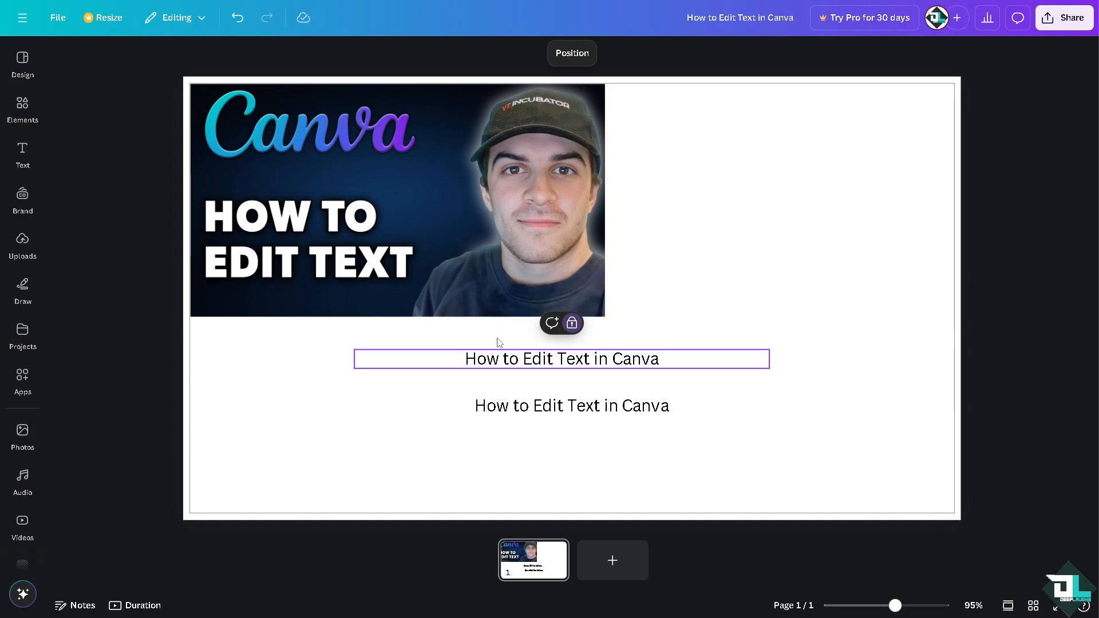
left_click(552, 323)
type("How to Edit Text in Canva")
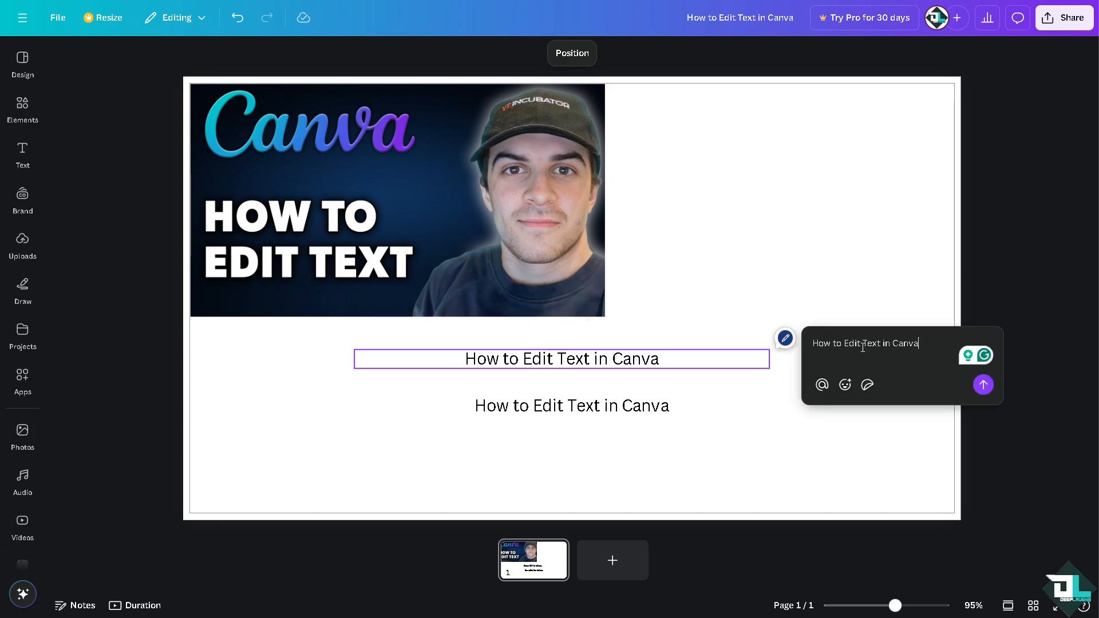
left_click(692, 308)
Unlock and relock the upper text box, and try to move it while it is locked
left_click(538, 362)
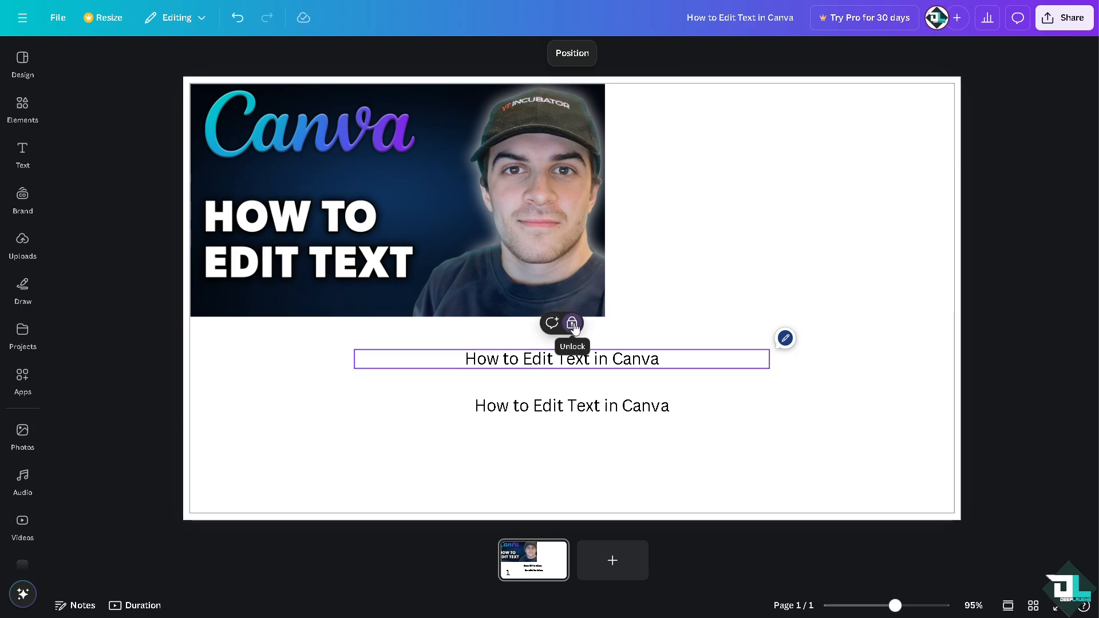
left_click(572, 324)
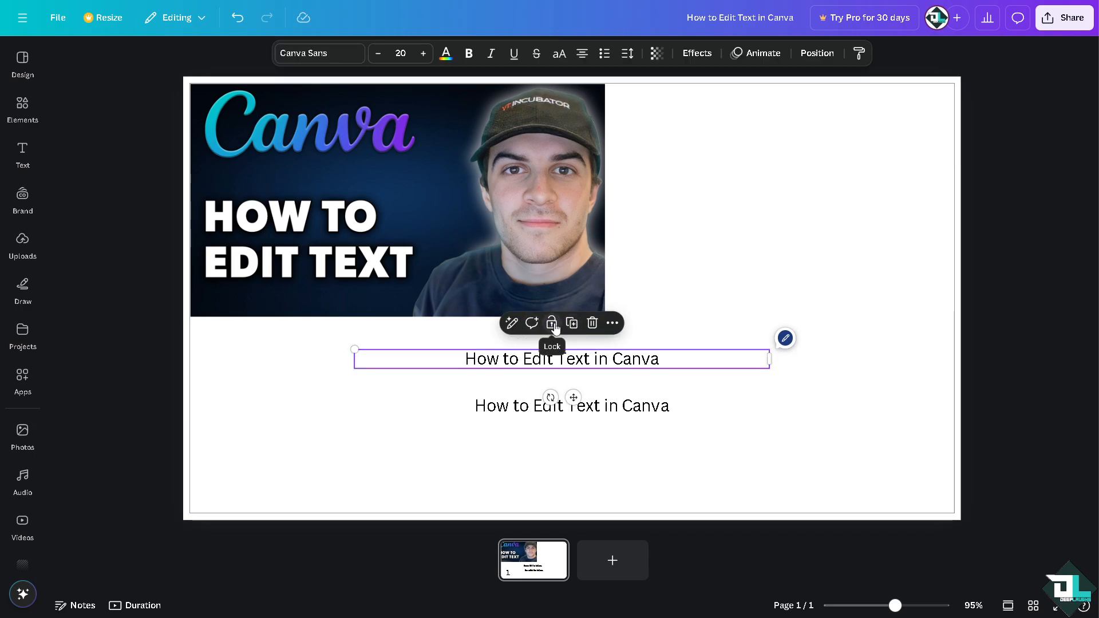
left_click(554, 328)
left_click(573, 363)
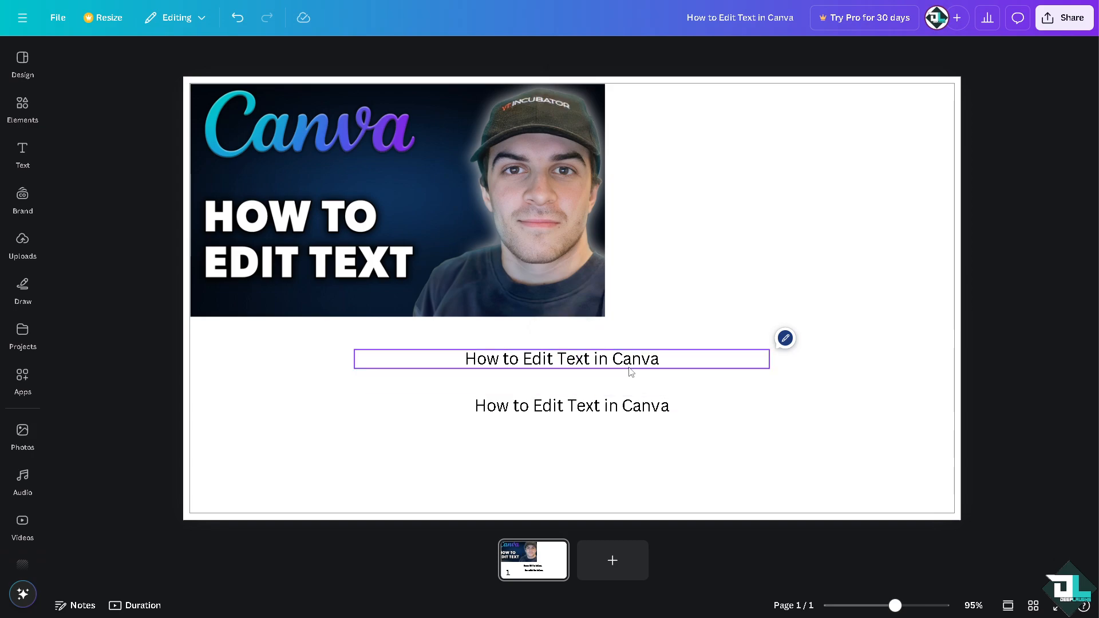
left_click_drag(628, 366, 605, 351)
left_click(731, 379)
left_click(696, 377)
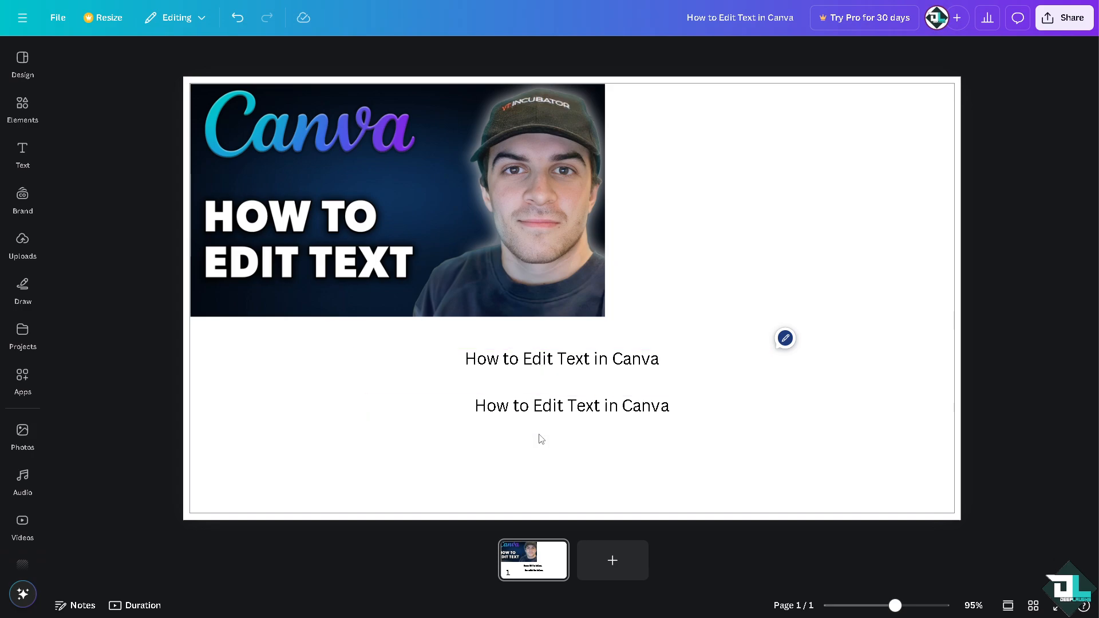
Try Magic Write's custom prompt on the lower text box and close the Pro upgrade offer
double_click(541, 411)
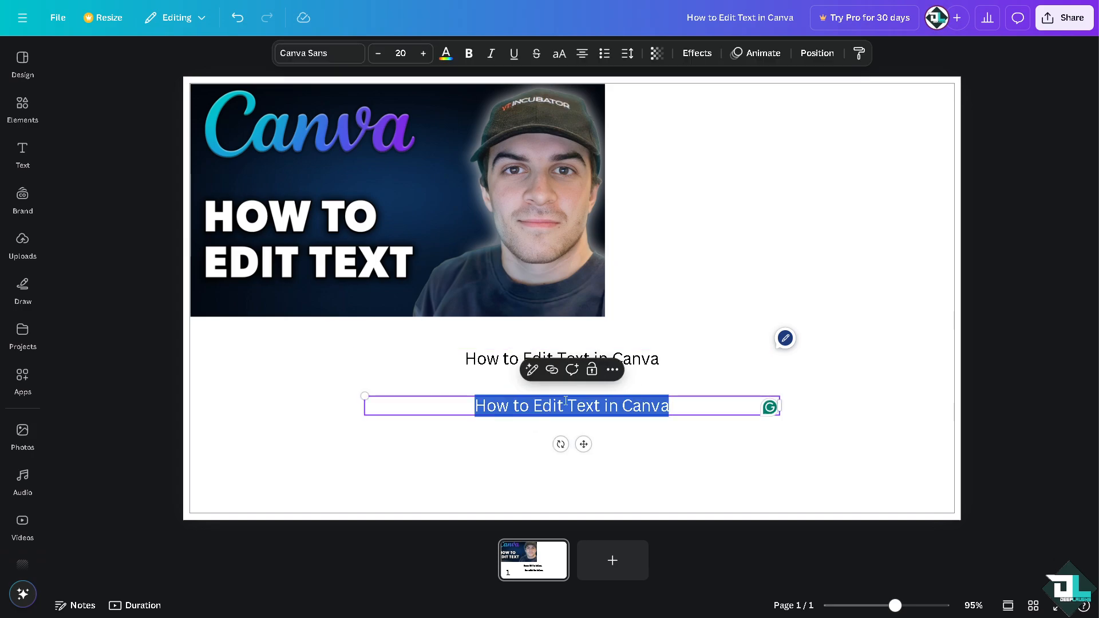
left_click(553, 407)
left_click_drag(669, 406, 594, 407)
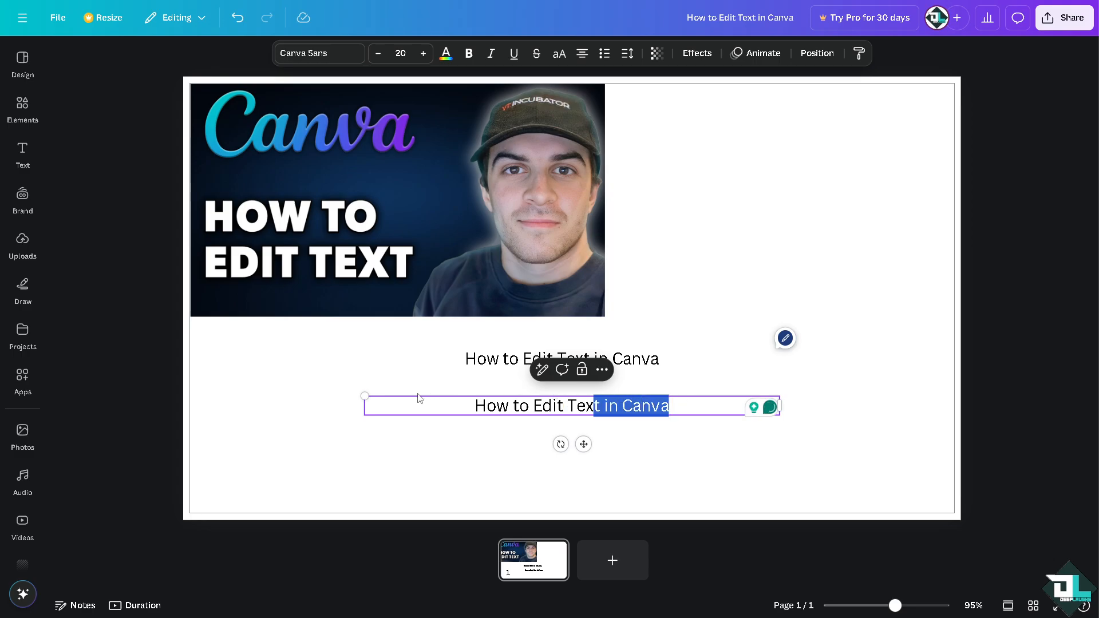
left_click(533, 371)
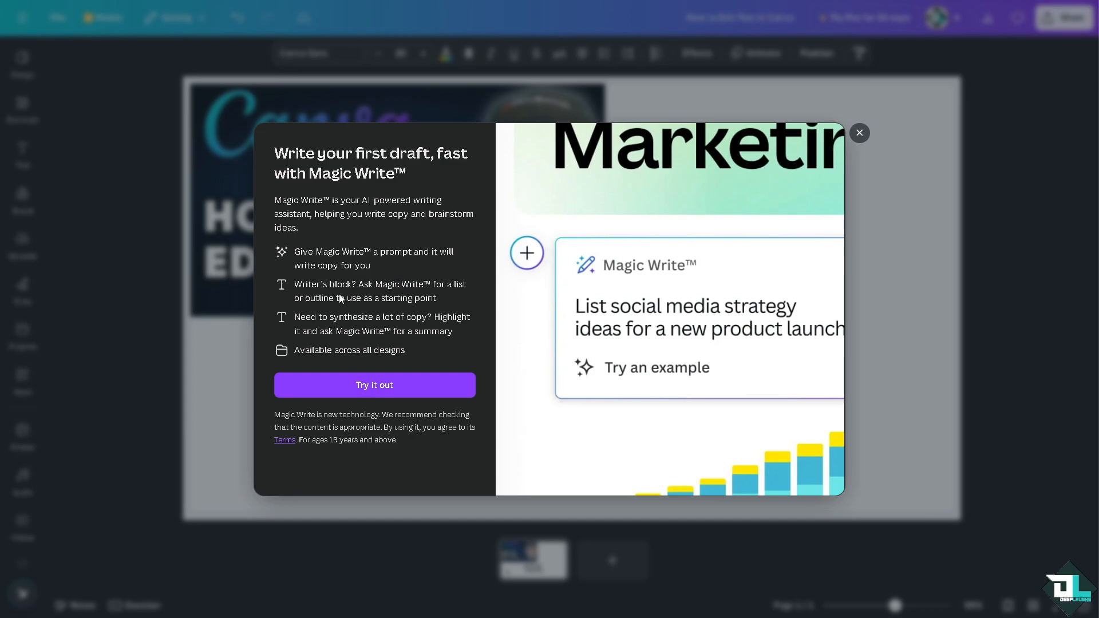
left_click(410, 377)
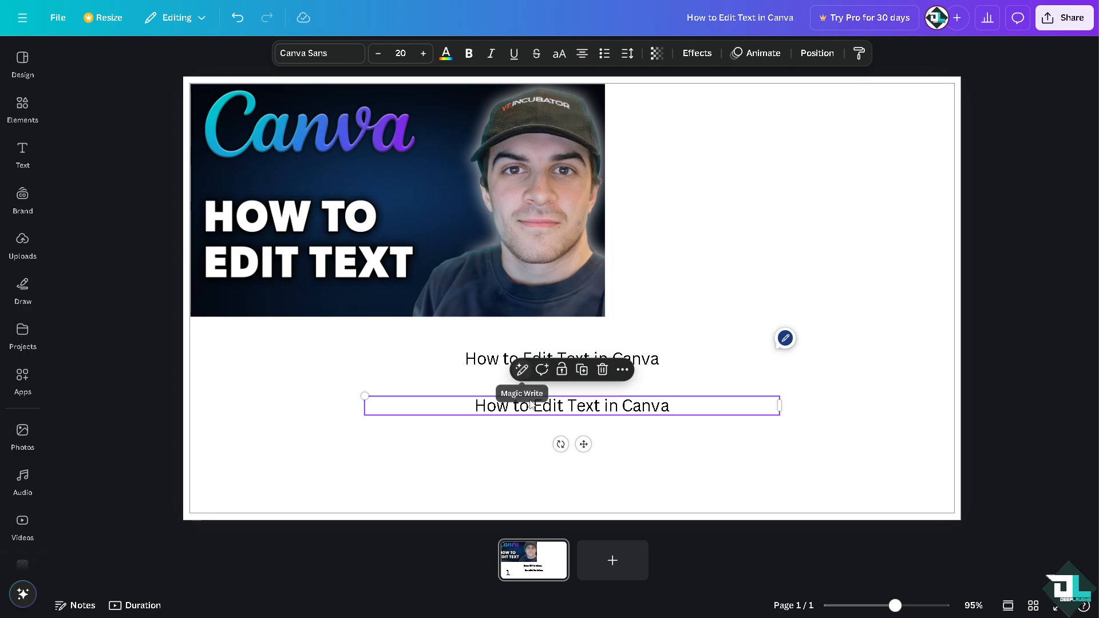
left_click(521, 370)
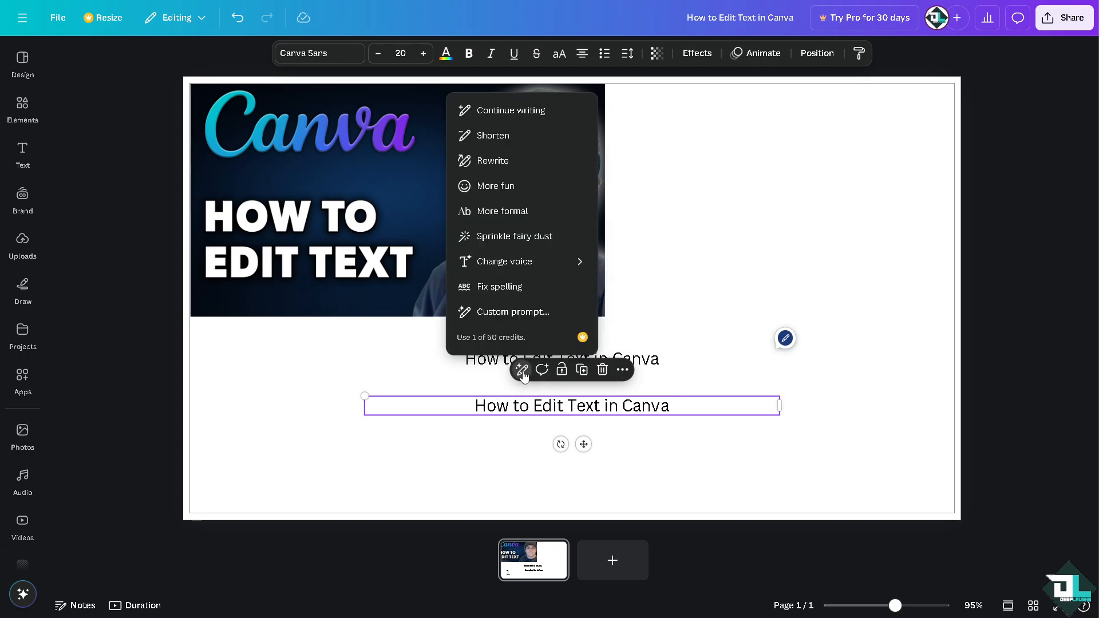
left_click(508, 316)
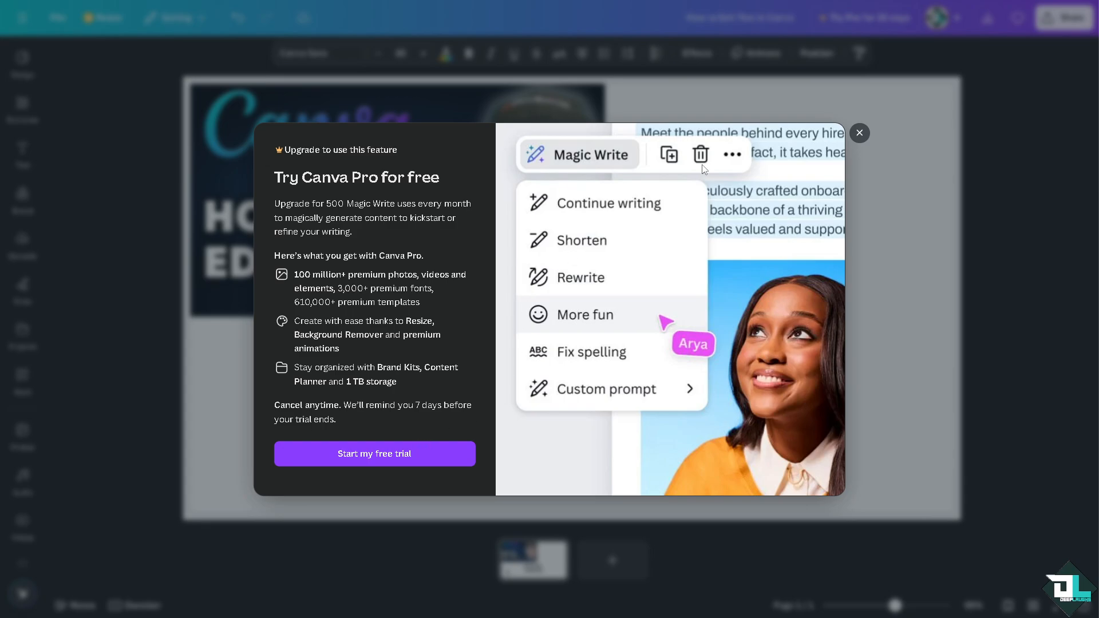
left_click(859, 133)
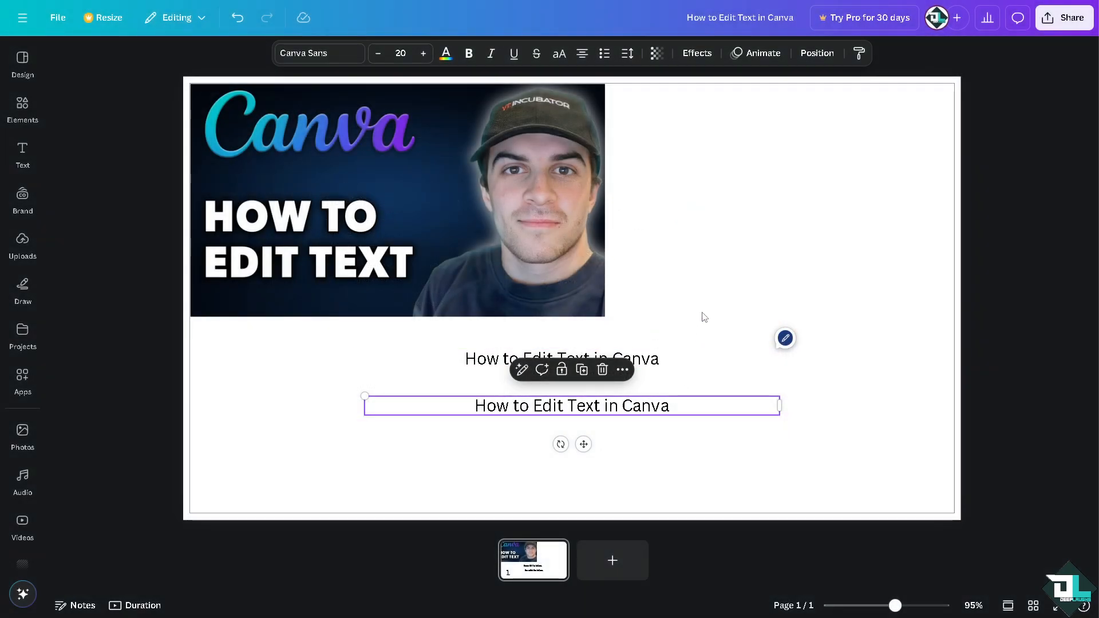
Shift the lower text box slightly up and to the left, and format it bold, italic, underlined and struck through
left_click(680, 393)
left_click_drag(634, 410, 537, 398)
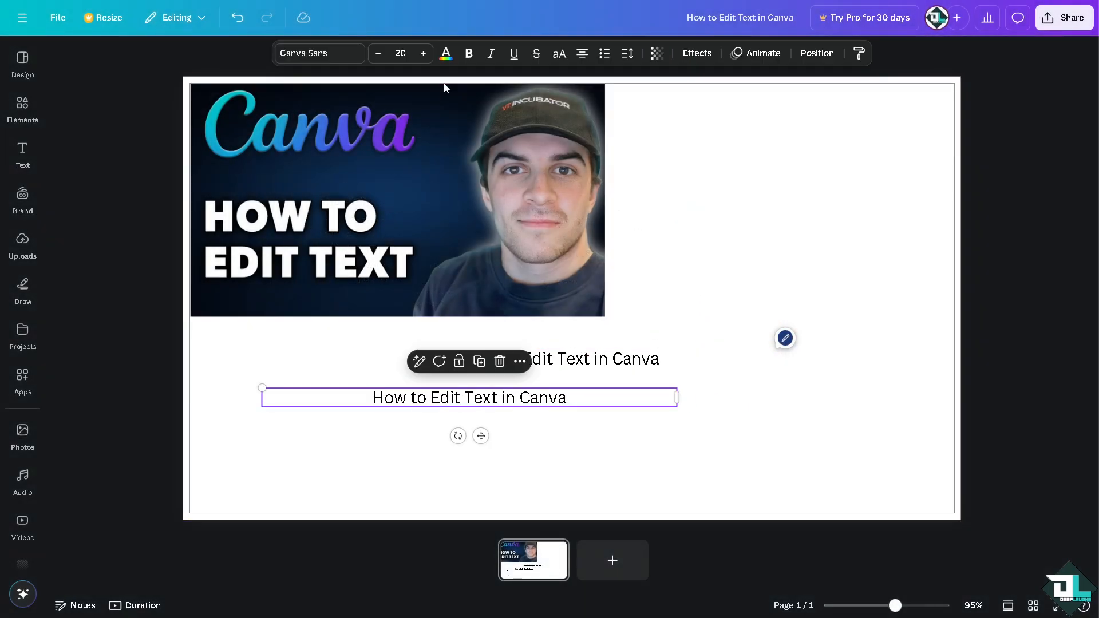
left_click(469, 58)
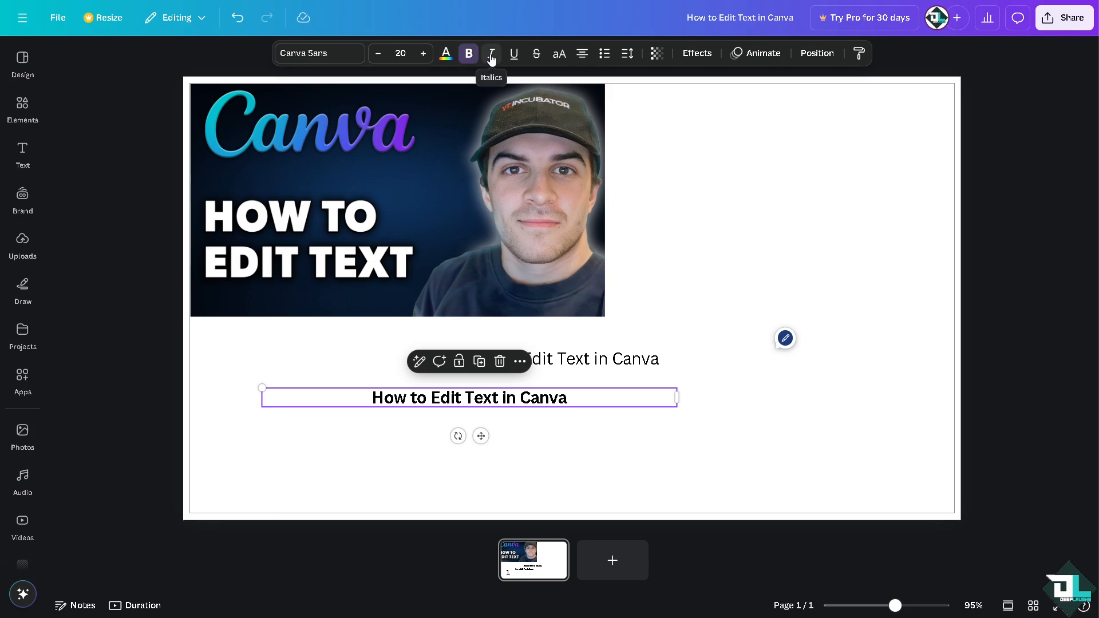
left_click(492, 57)
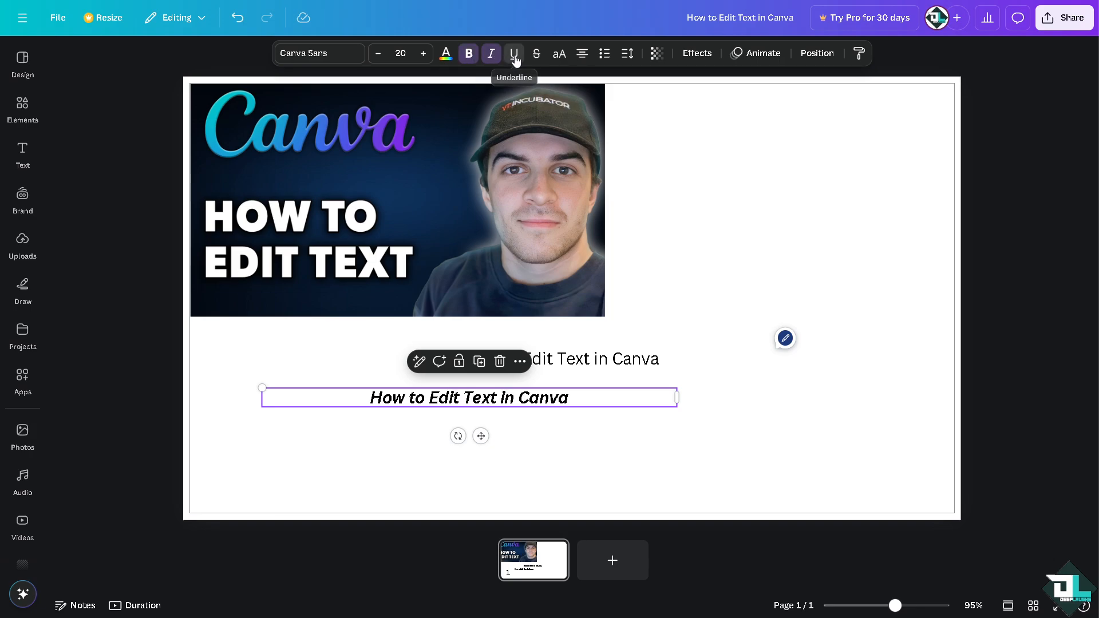
left_click(514, 56)
left_click(537, 58)
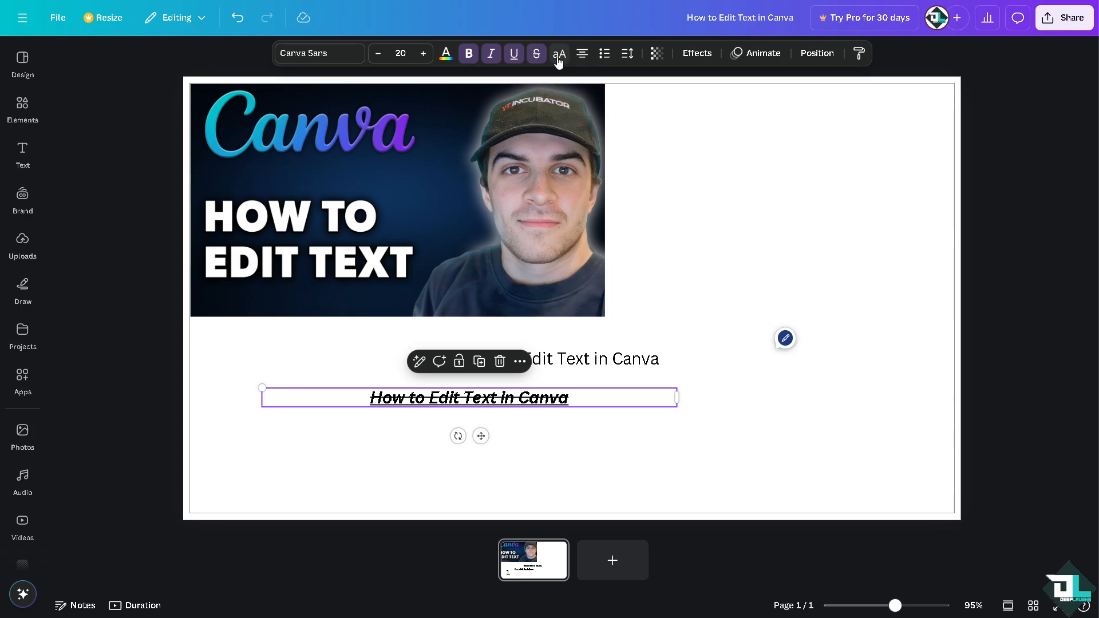
Set the lower text box in uppercase and remove its strikethrough, underline and italic formatting
left_click(560, 60)
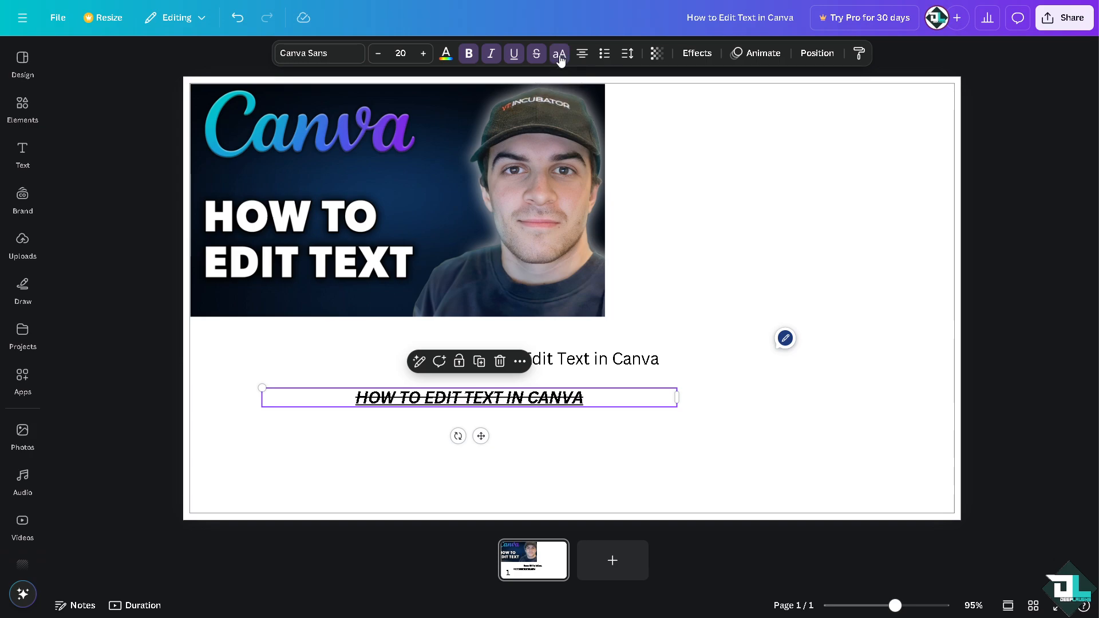
left_click(560, 57)
left_click(560, 58)
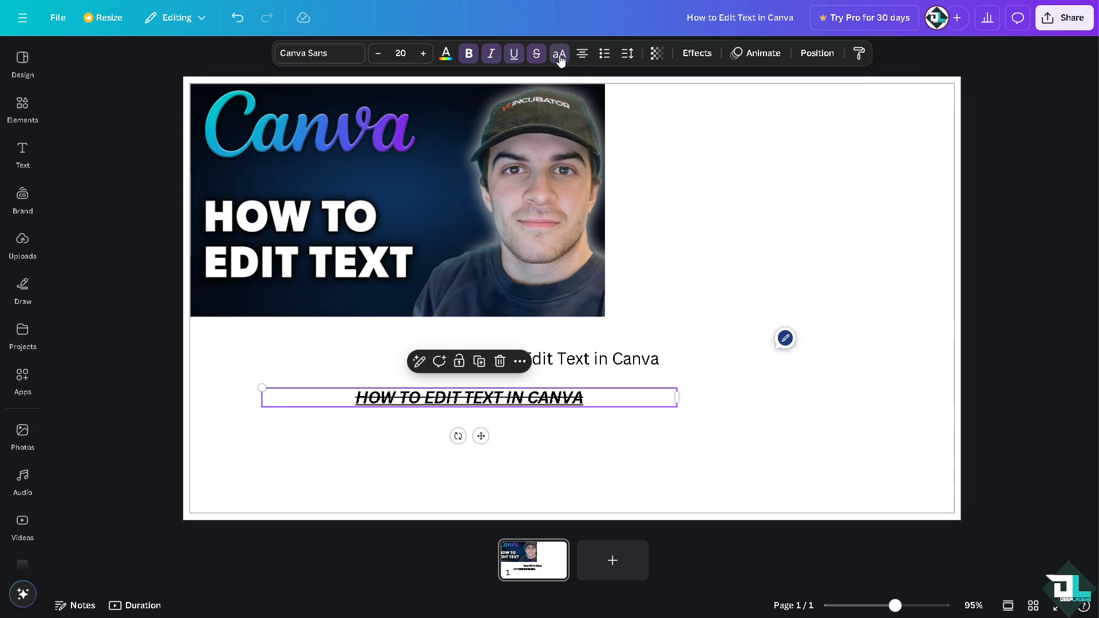
left_click(514, 57)
left_click(527, 58)
left_click(491, 53)
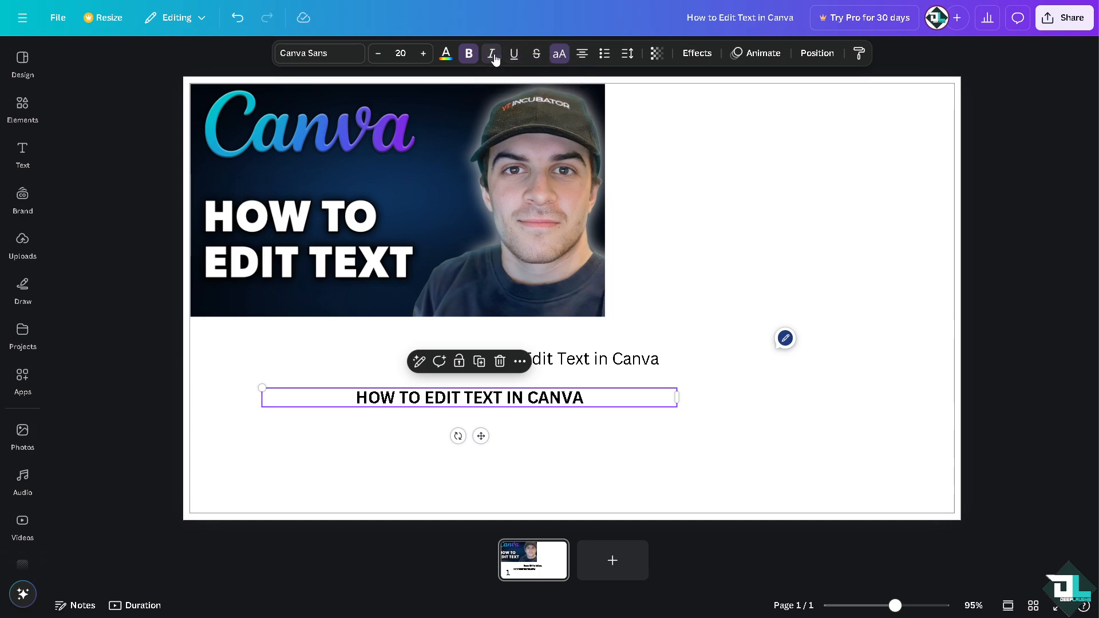
Try violet and settle on light blue as the lower text's colour, and shift the text box slightly up and to the right
left_click(446, 55)
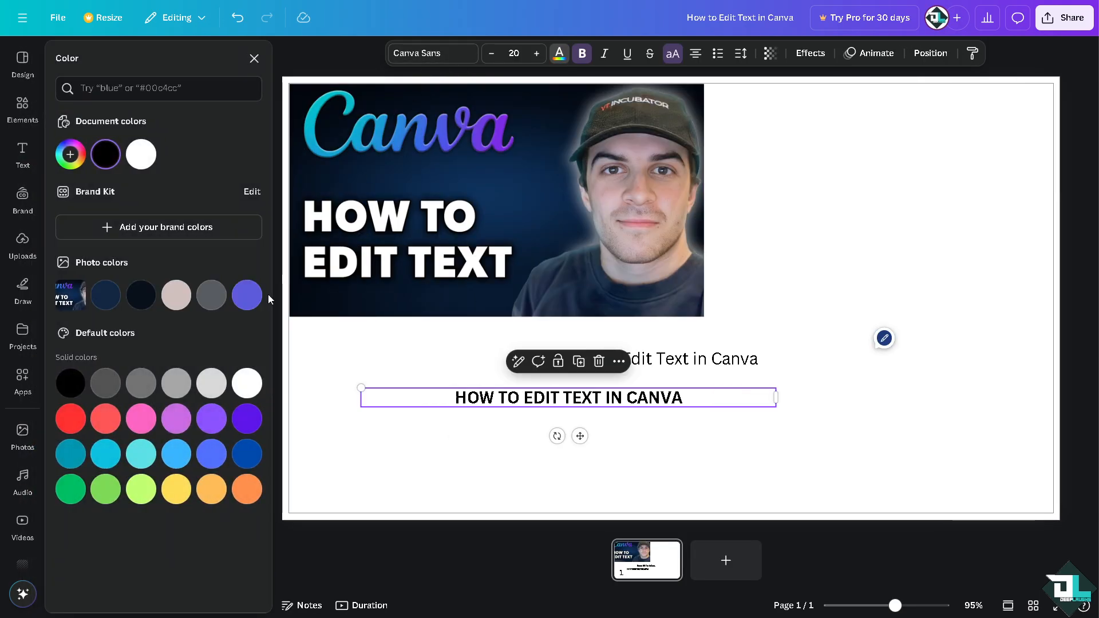
left_click(252, 296)
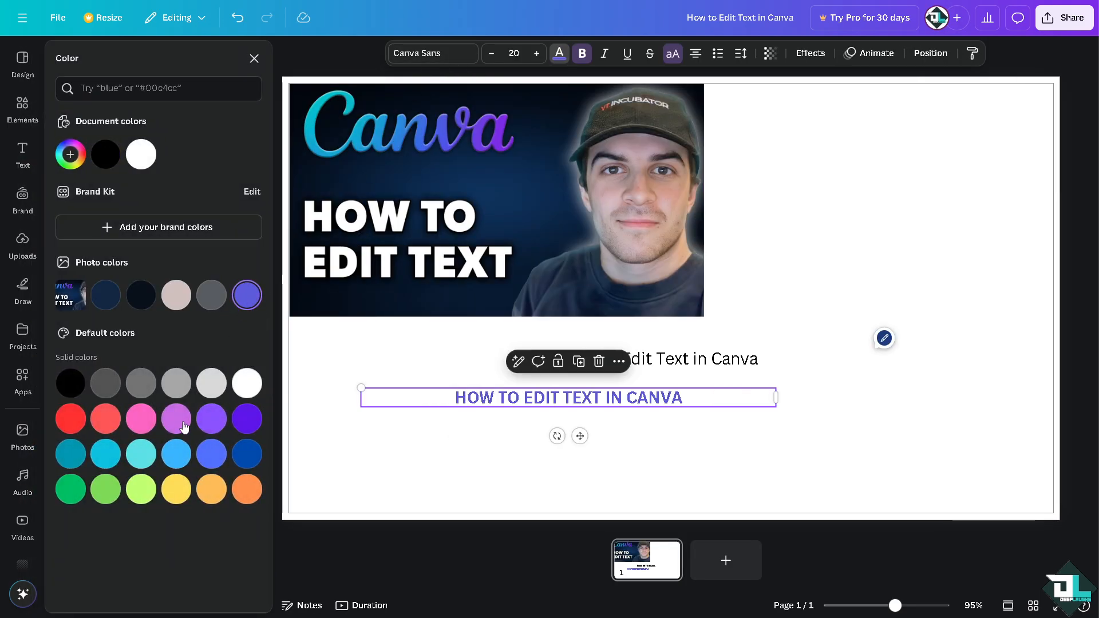
left_click(176, 454)
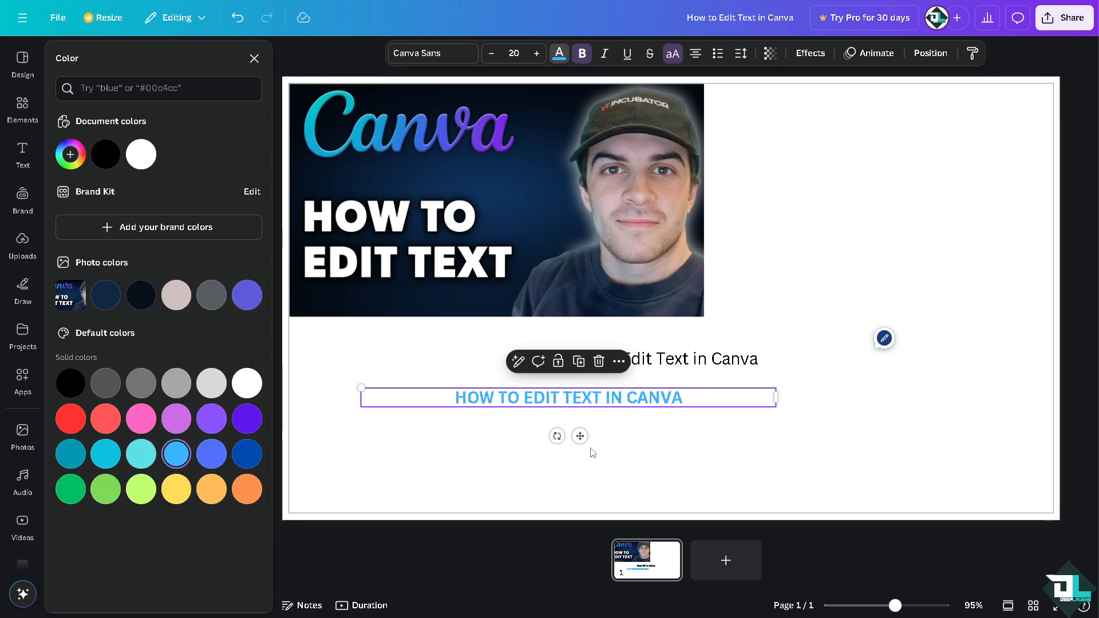
left_click(568, 412)
left_click_drag(533, 404, 554, 386)
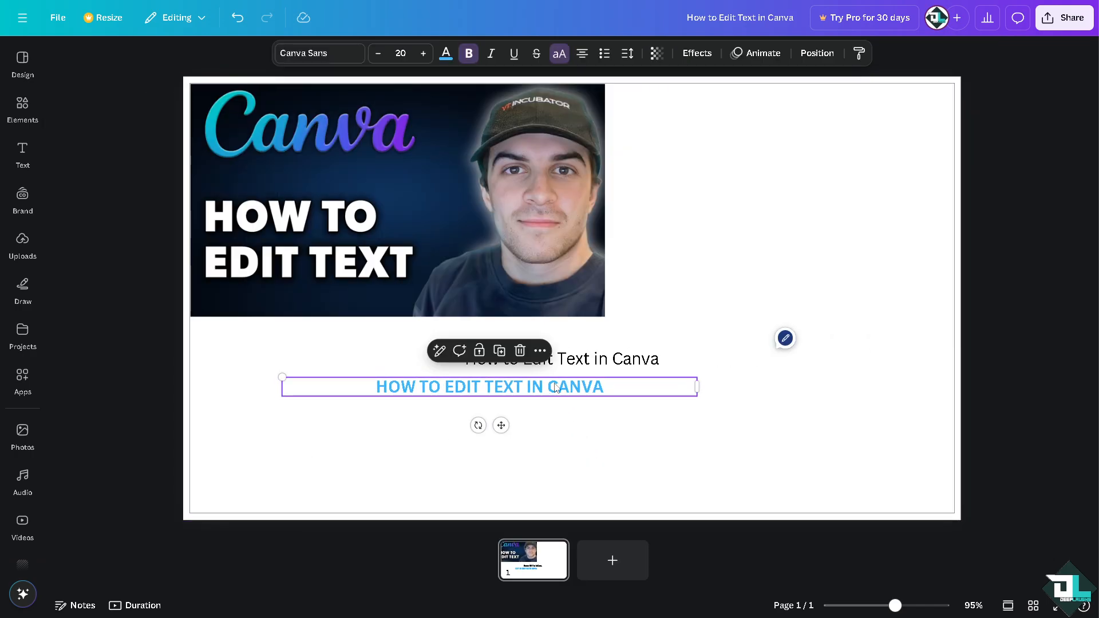
Apply a Shadow effect to the lower text with direction 180, blur 22 and a black shadow colour
left_click(697, 54)
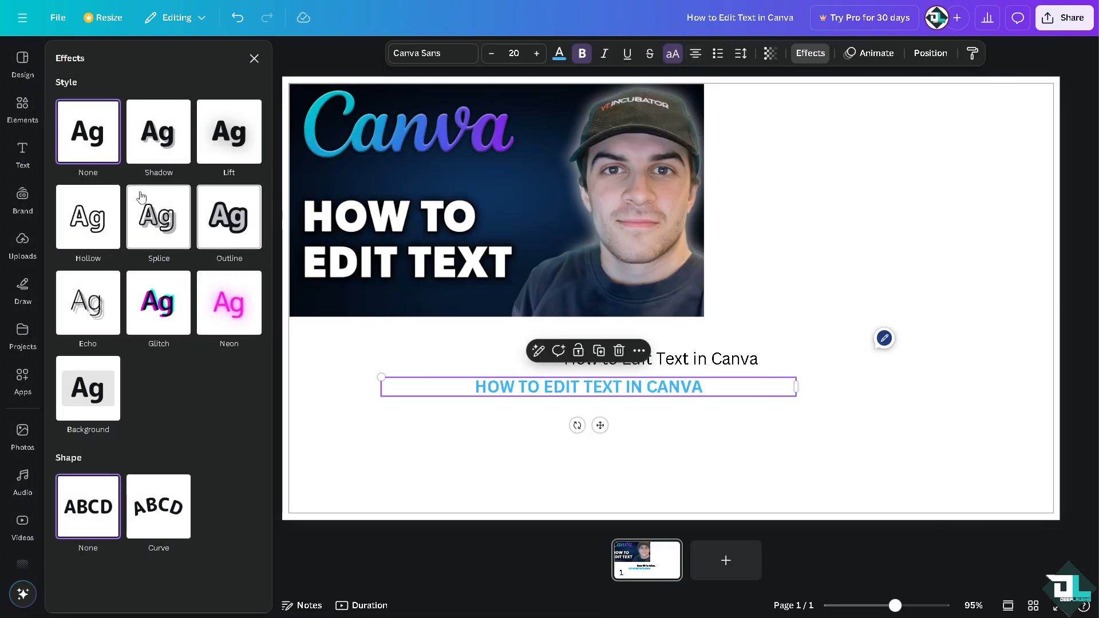
left_click(170, 128)
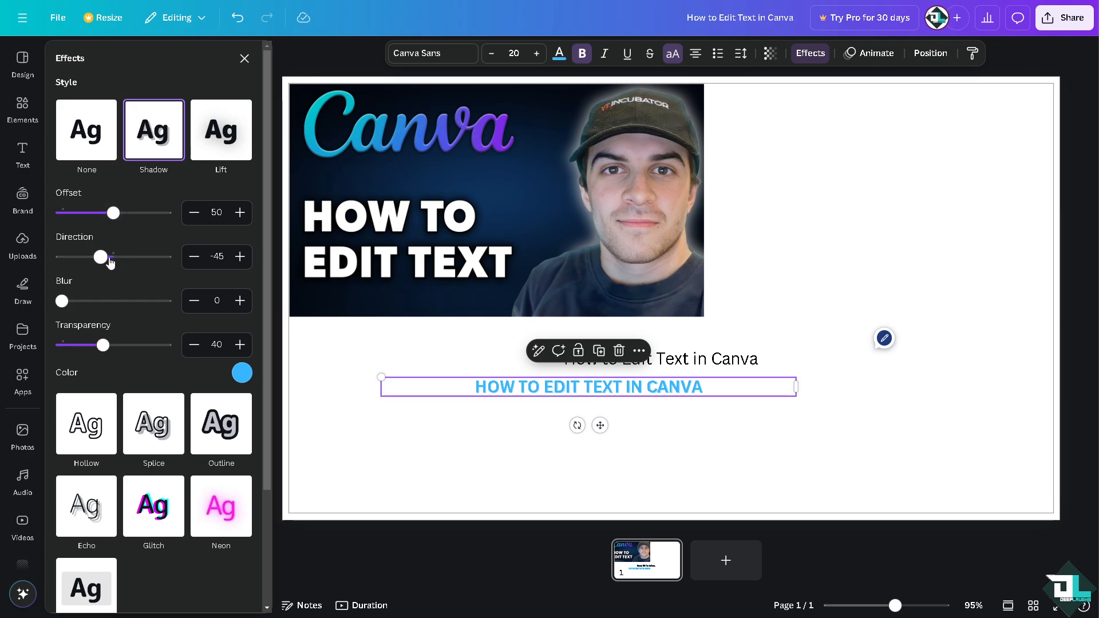
left_click_drag(110, 262, 166, 257)
mouse_move(72, 304)
left_mouse_down()
mouse_move(166, 302)
mouse_move(88, 304)
left_mouse_up()
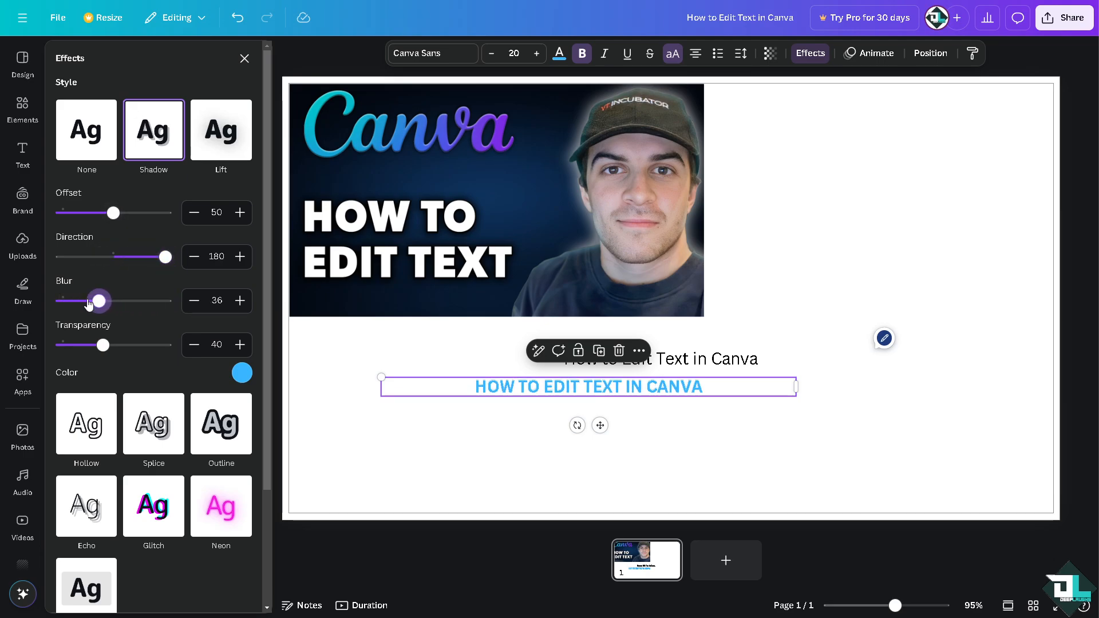
left_click(241, 373)
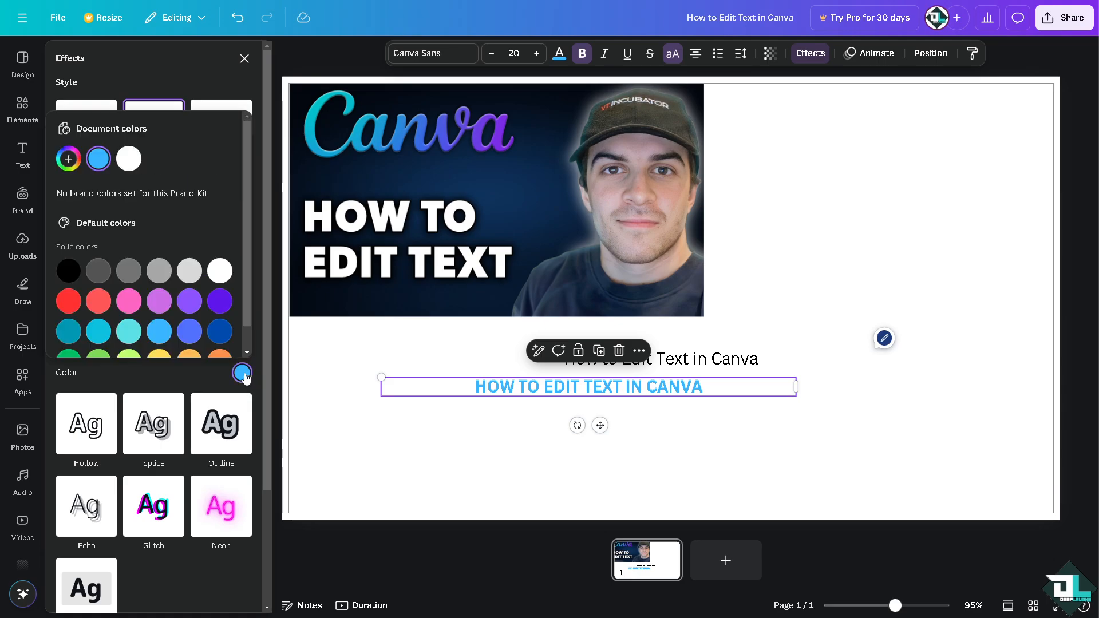
left_click(67, 277)
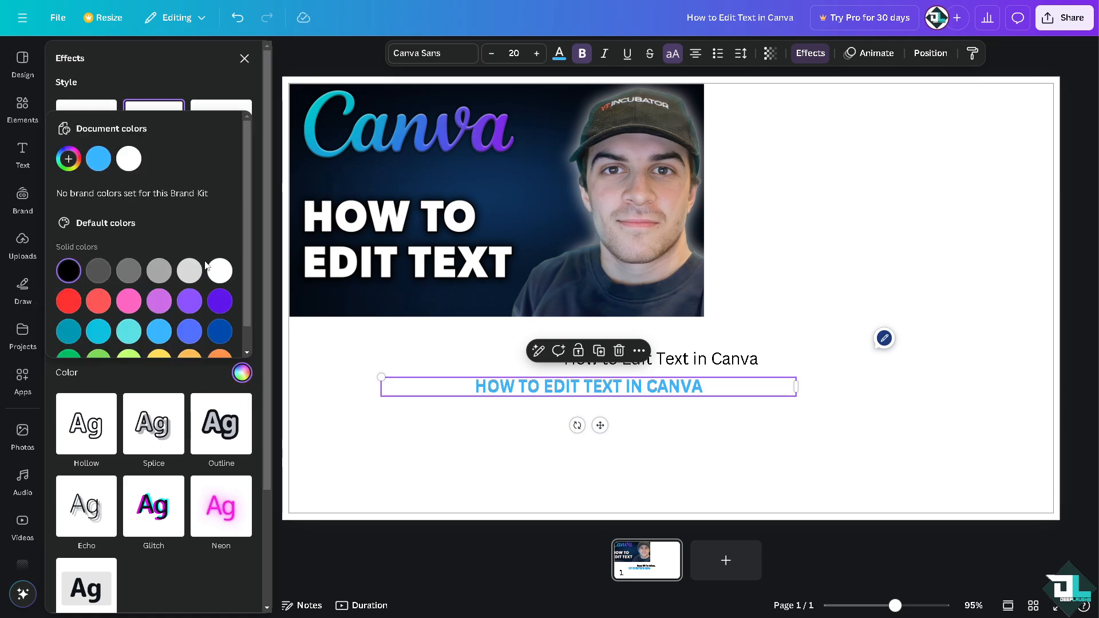
left_click(808, 53)
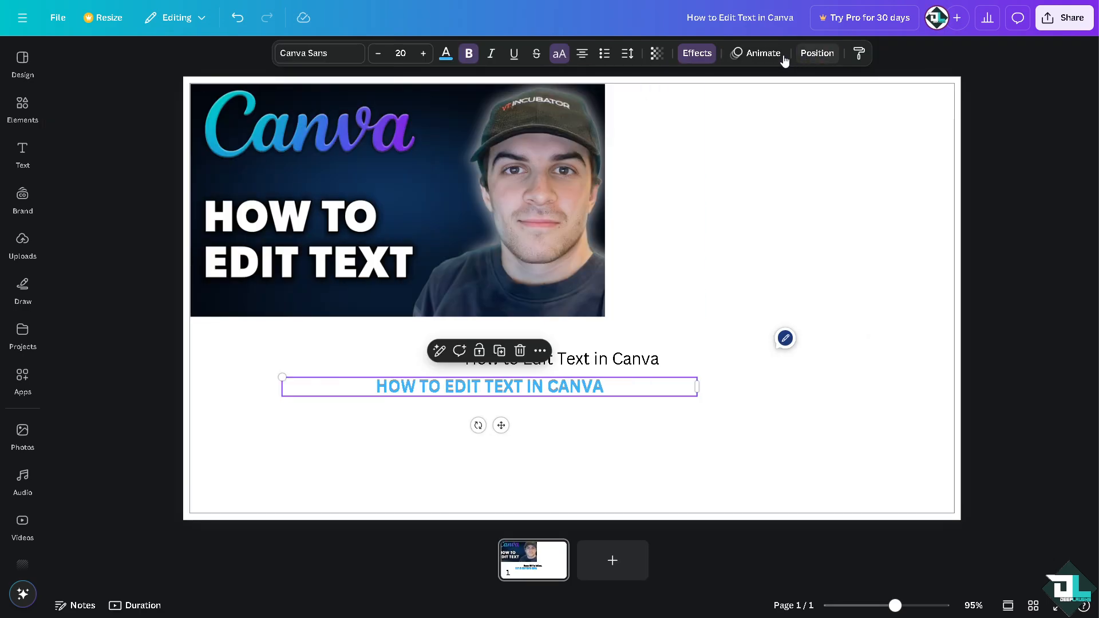
Replace the lower text's Shadow effect with the Splice style
left_click(702, 53)
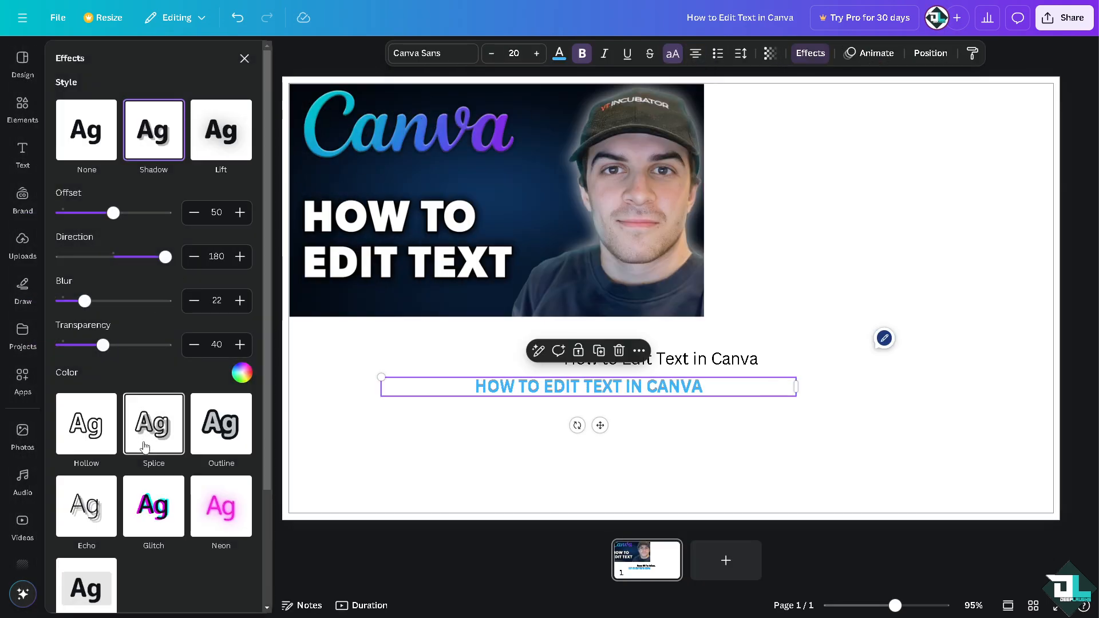
scroll(145, 447, "down", 1)
left_click(146, 364)
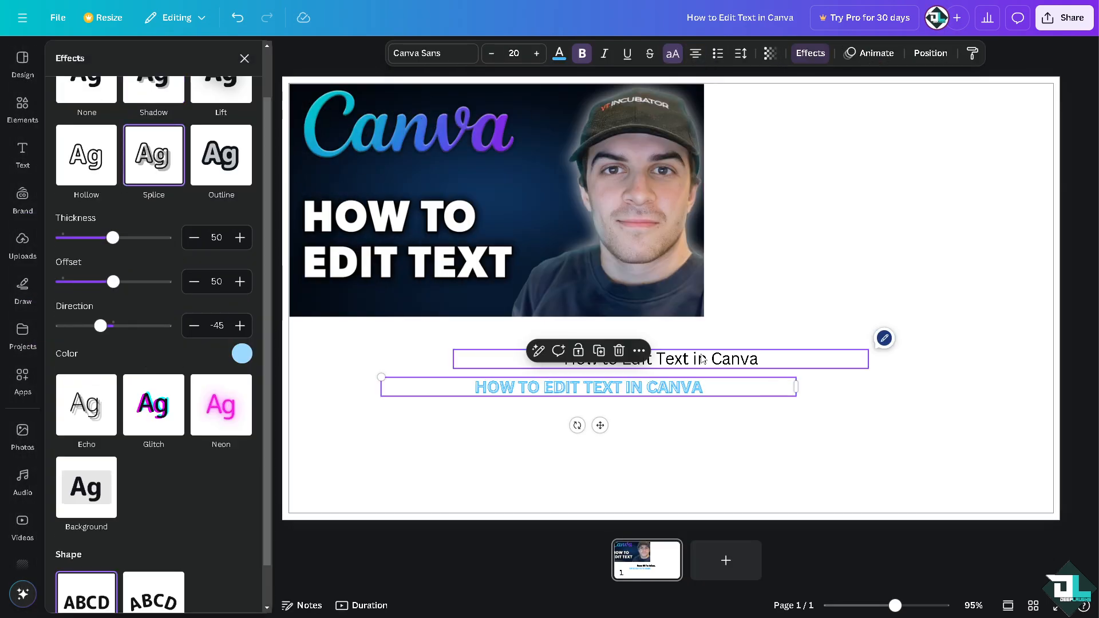
Enlarge the lower text to a font size of about 63.7 and position it across the page below the upper text
left_click_drag(796, 396, 1045, 492)
left_click_drag(382, 377, 304, 392)
left_click_drag(451, 392, 723, 439)
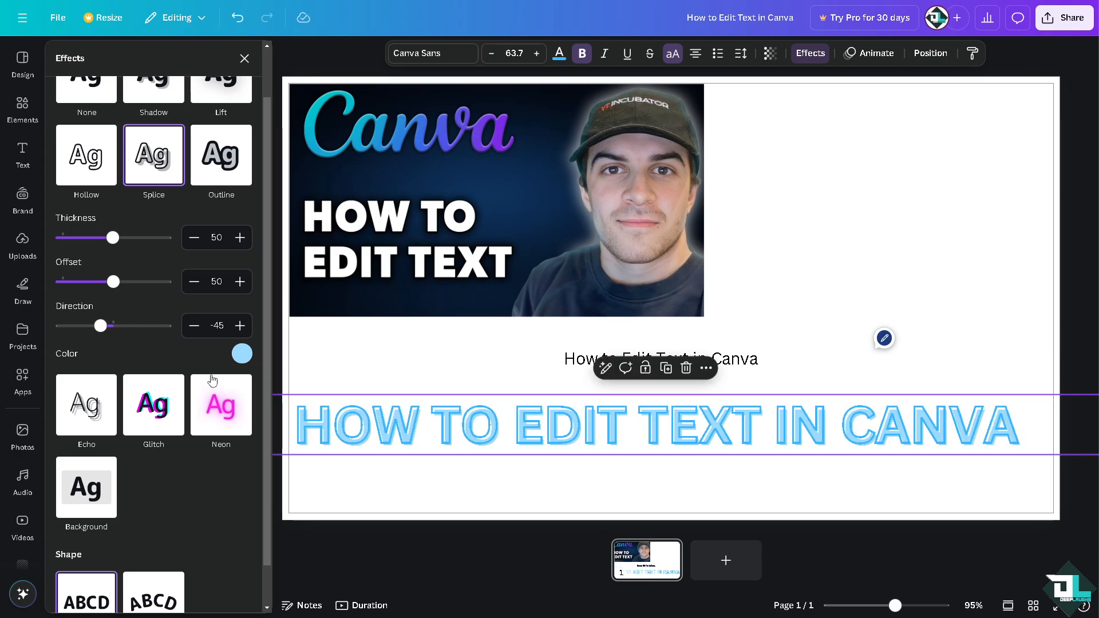
Try the Echo, Splice, Outline and Glitch styles on the large text, and settle on the Neon effect
left_click(98, 413)
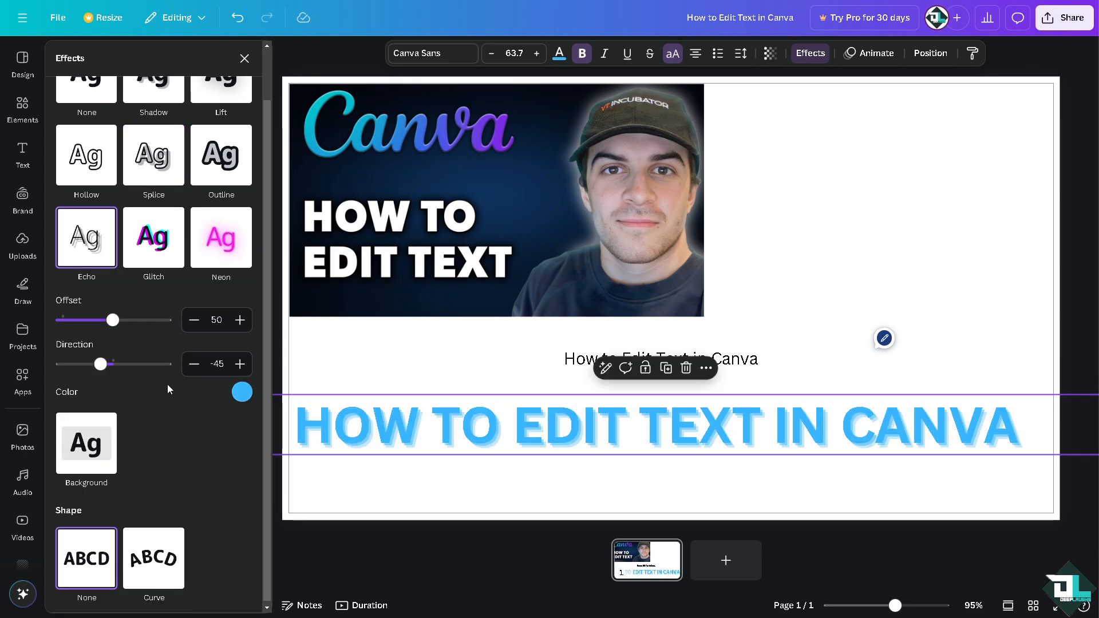
scroll(118, 410, "up", 1)
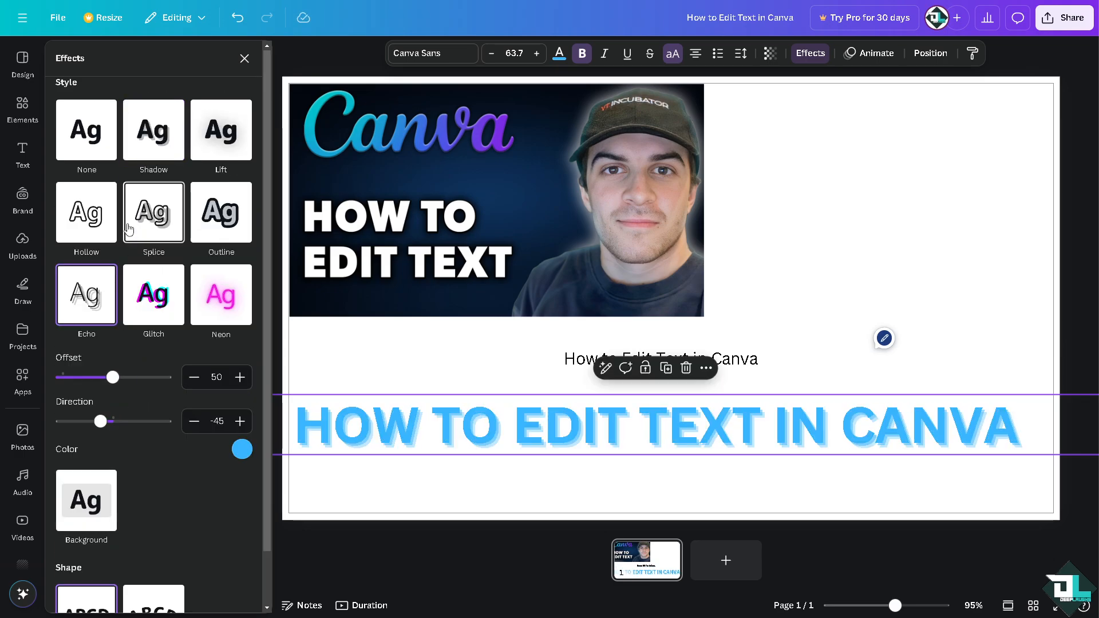
left_click(162, 215)
left_click(224, 213)
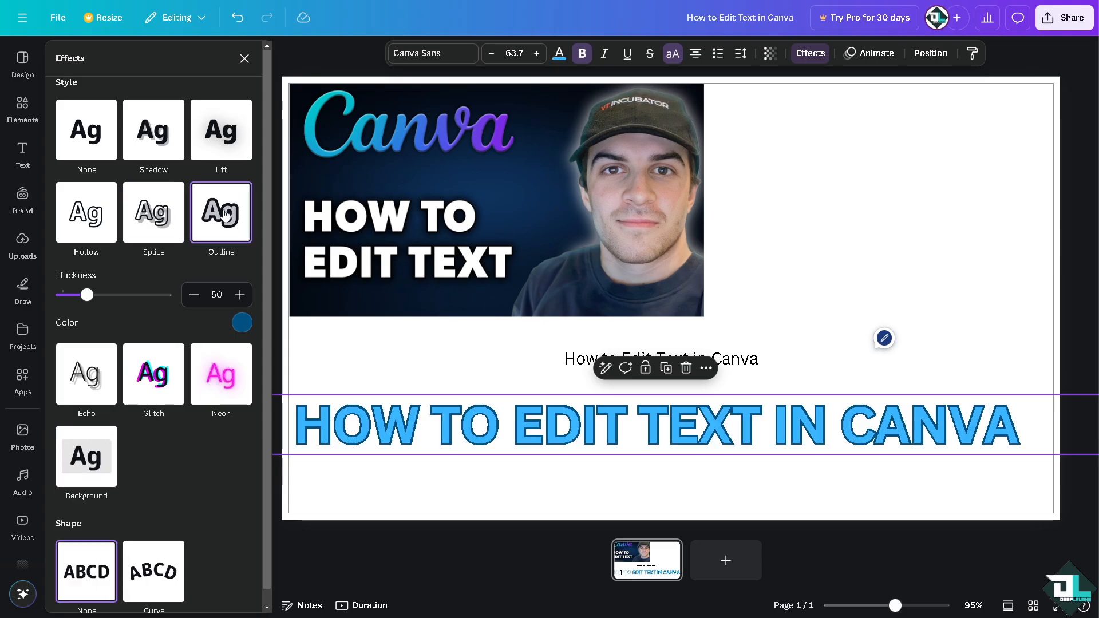
left_click(156, 382)
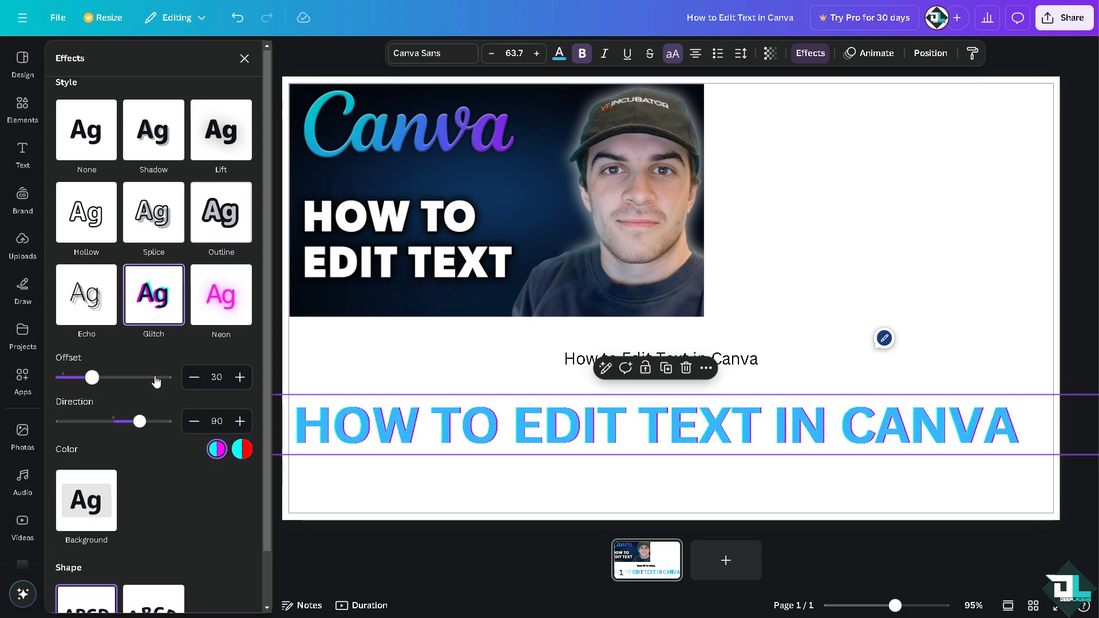
left_click(229, 297)
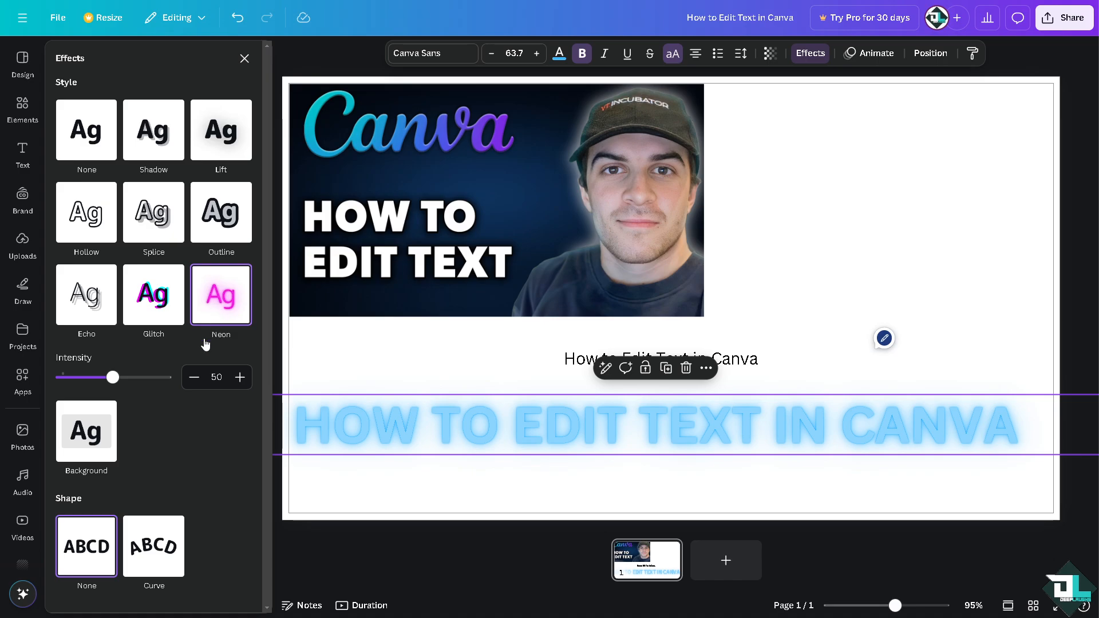
Apply the Curve shape to the neon text and place it over the photo in the upper part of the page
left_click(148, 548)
left_click_drag(583, 431, 626, 146)
double_click(626, 146)
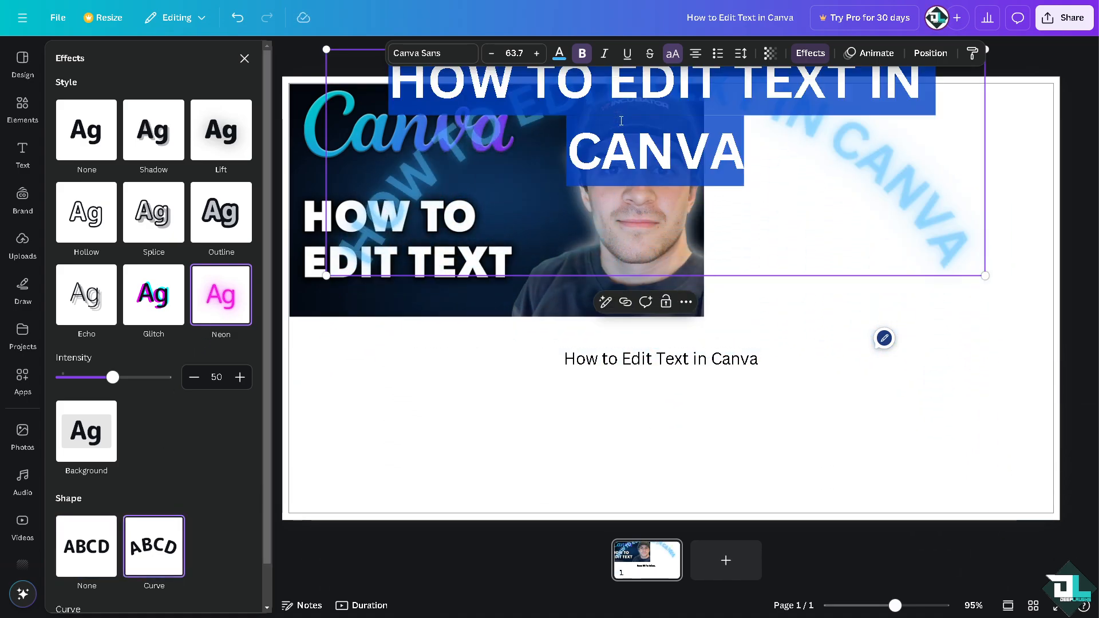
left_click(479, 391)
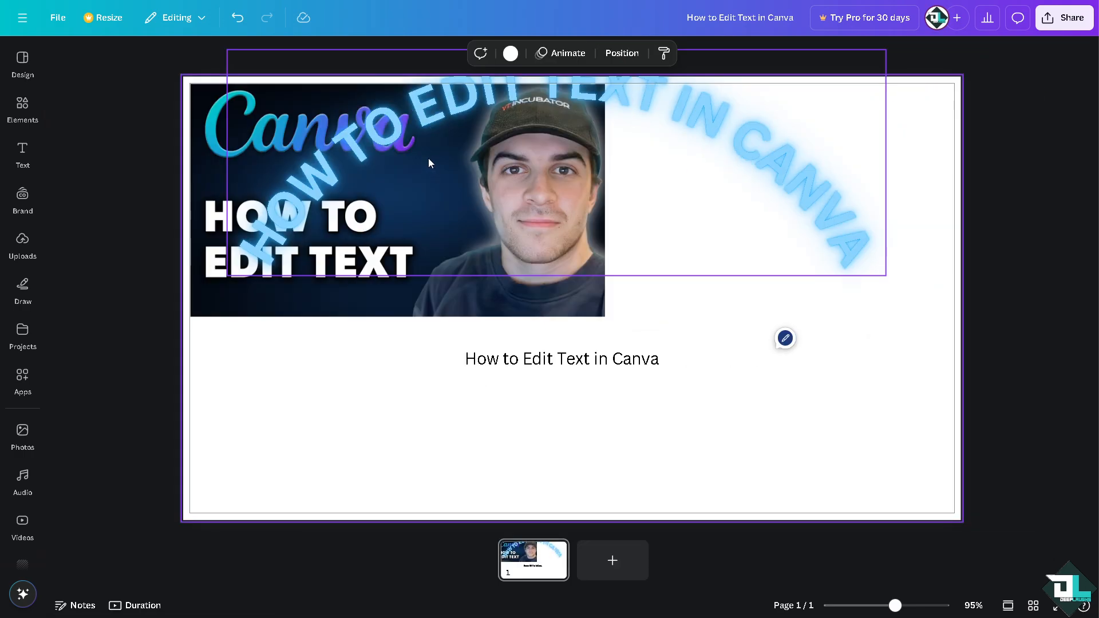
left_click(379, 142)
left_click_drag(370, 145, 381, 175)
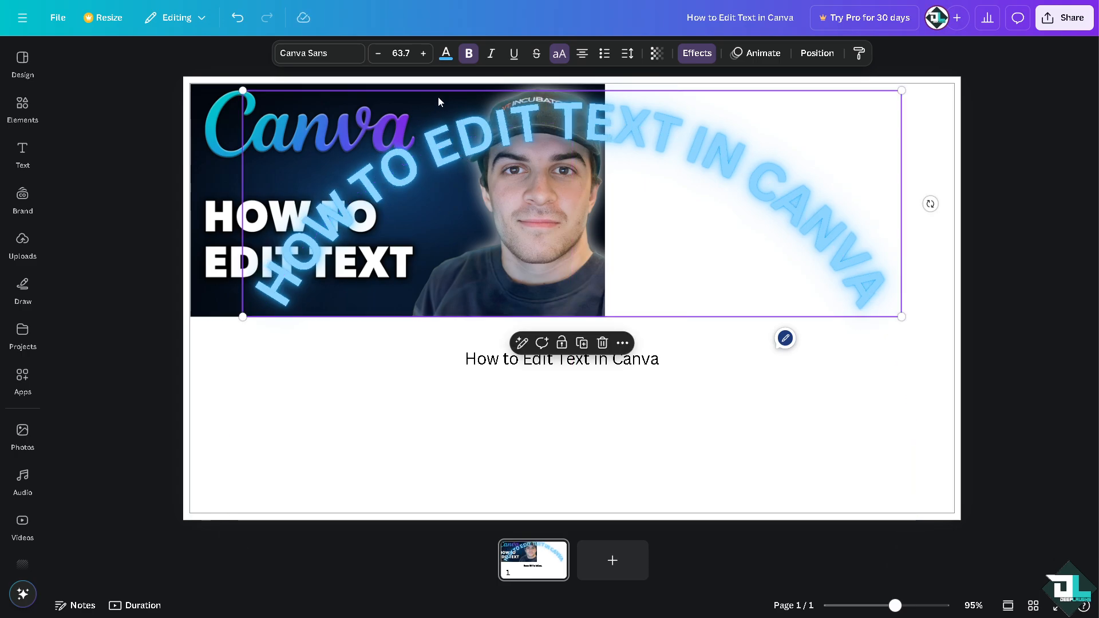
Undo both moves and the Curve shape on the neon text
left_click(238, 19)
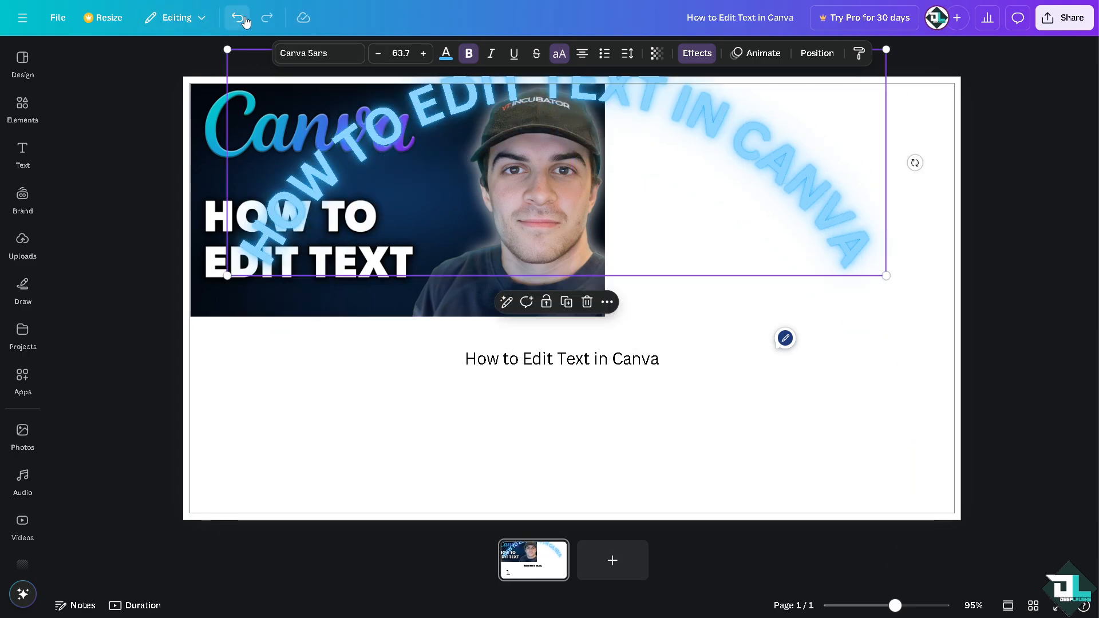
left_click(239, 21)
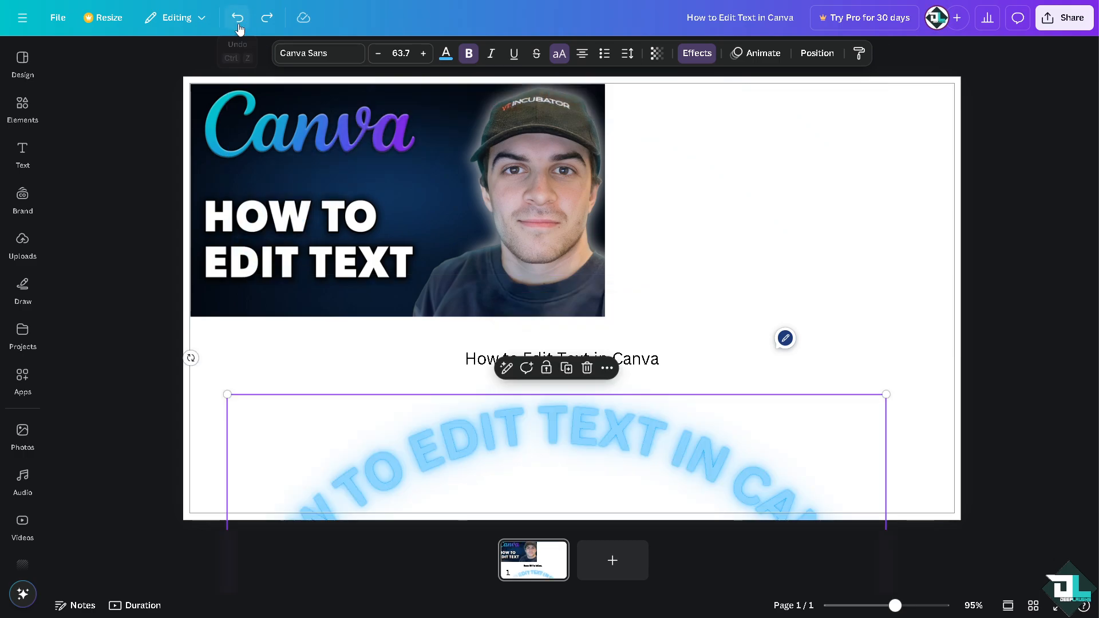
left_click(239, 18)
Resize the neon text box to about 1318 px wide, centred below the upper text, and try out its rotation
left_click_drag(494, 423, 235, 414)
left_click_drag(972, 411, 449, 411)
left_click_drag(329, 414, 813, 438)
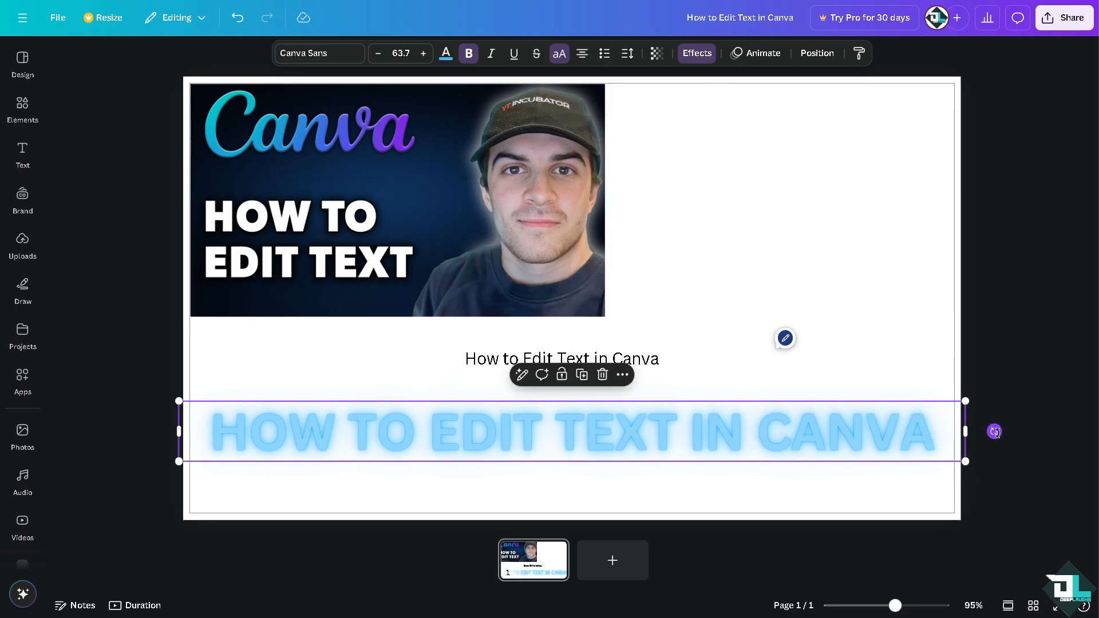
left_click_drag(995, 432, 776, 430)
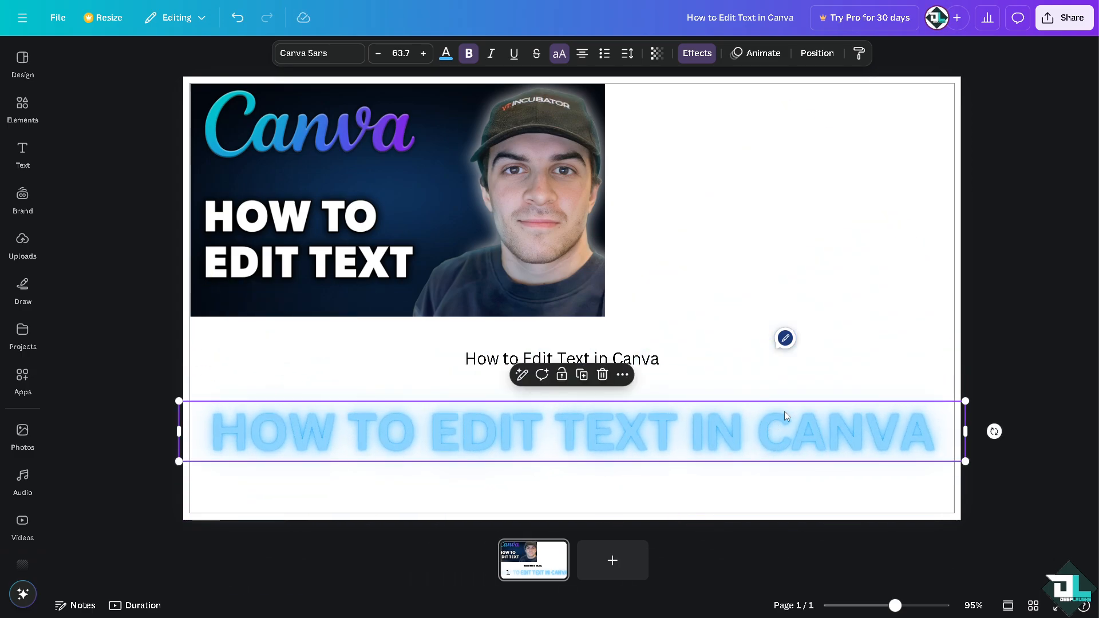
Align the neon text to the page's top, left, middle and center in turn, ending at bottom and right
left_click(812, 60)
left_click(117, 215)
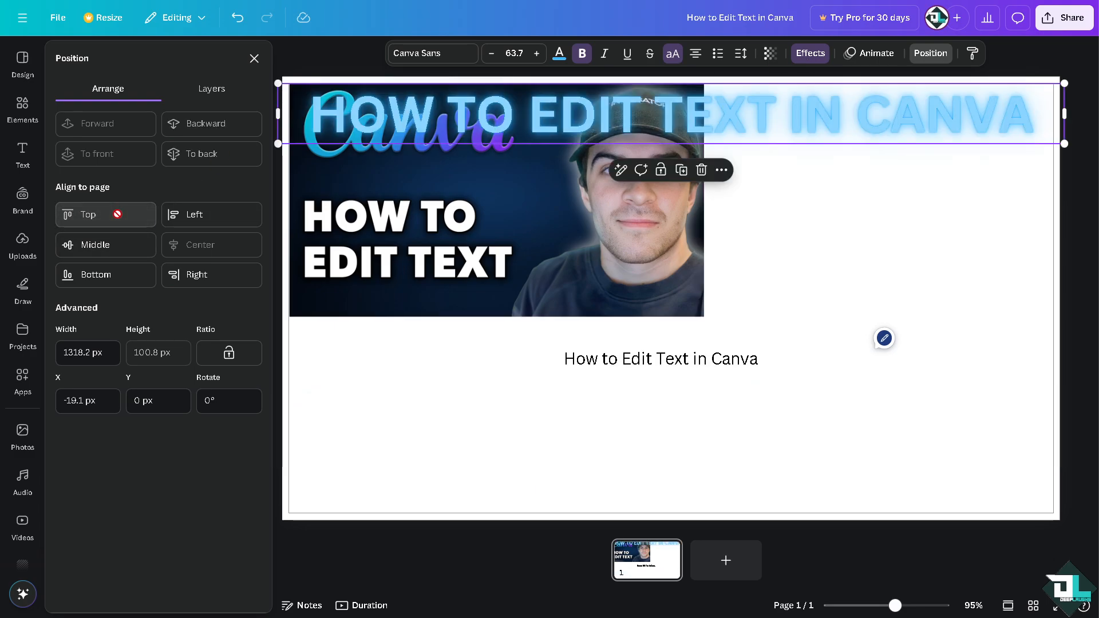
left_click(196, 216)
left_click(118, 252)
left_click(197, 250)
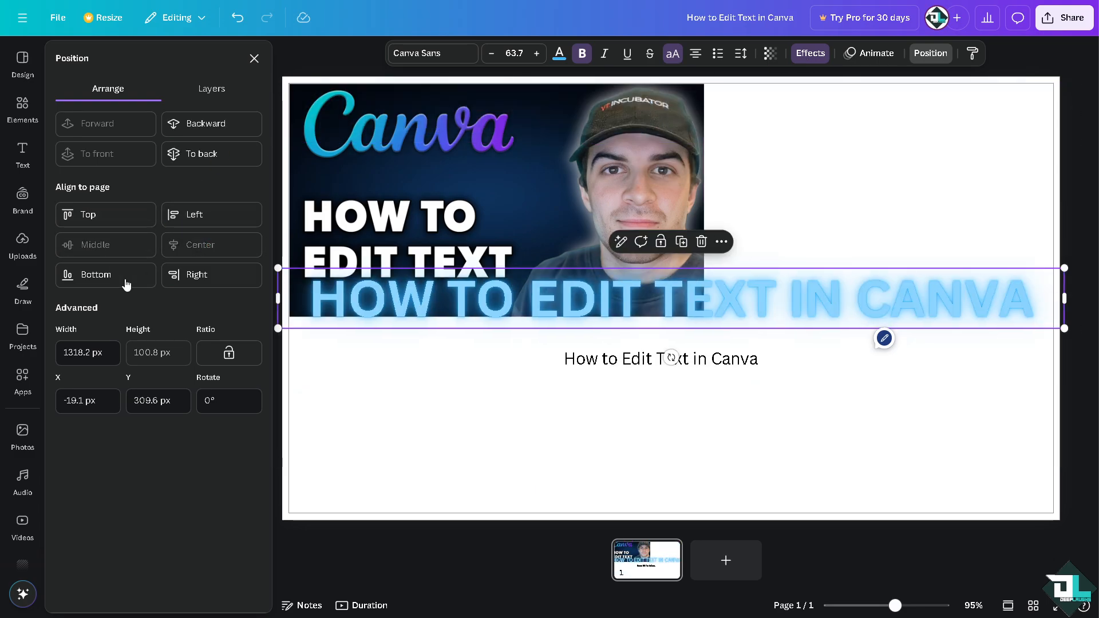
left_click(122, 279)
left_click(182, 275)
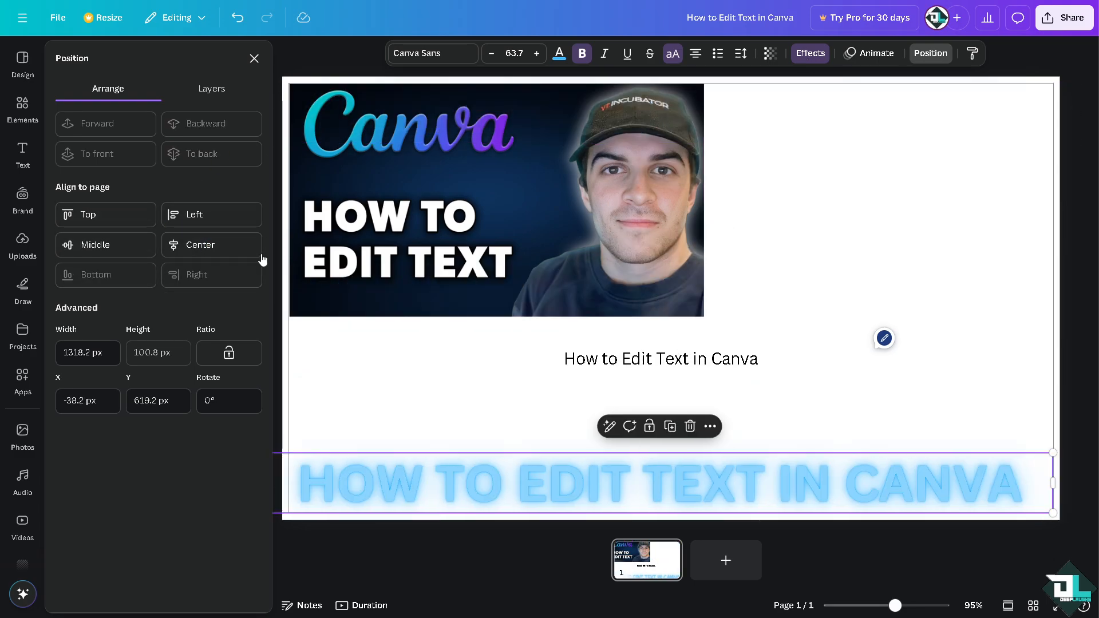
Reorder the neon text's layer beneath the photo and move the text up so that it overlaps the photo
left_click(200, 92)
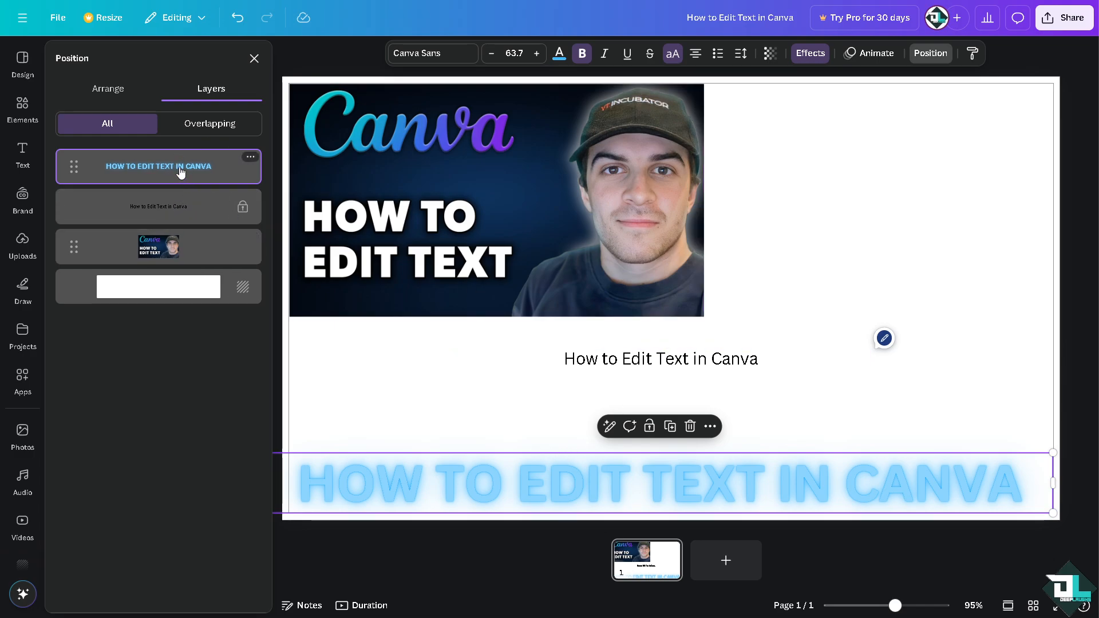
left_click_drag(183, 172, 182, 206)
left_click_drag(660, 463, 706, 287)
Bring the neon text to the front so that it lies over the photo
right_click(723, 287)
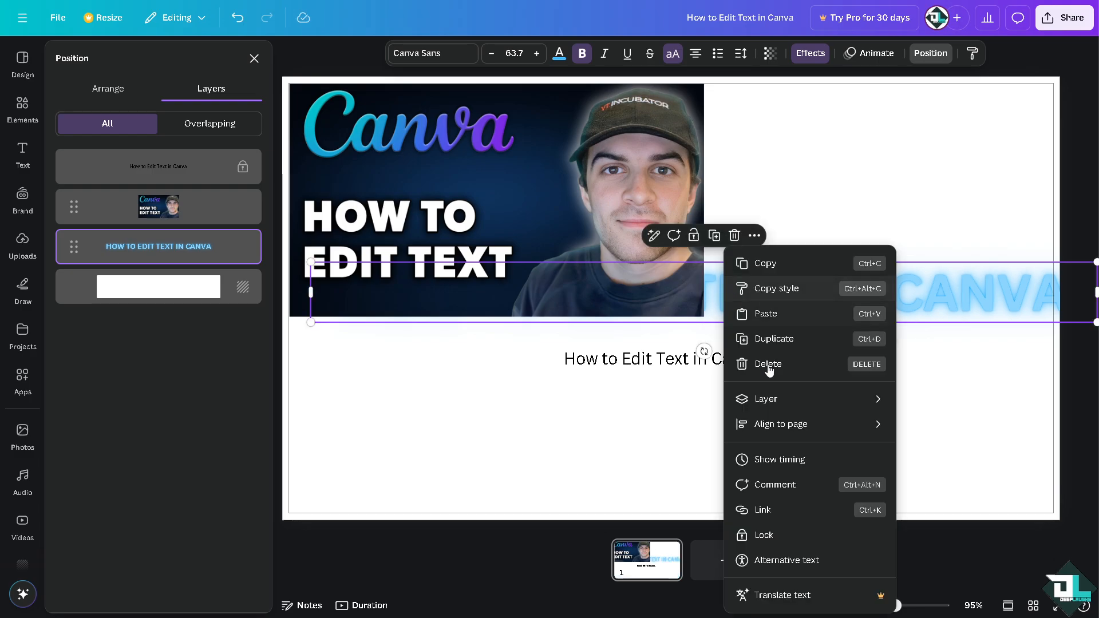
mouse_move(772, 408)
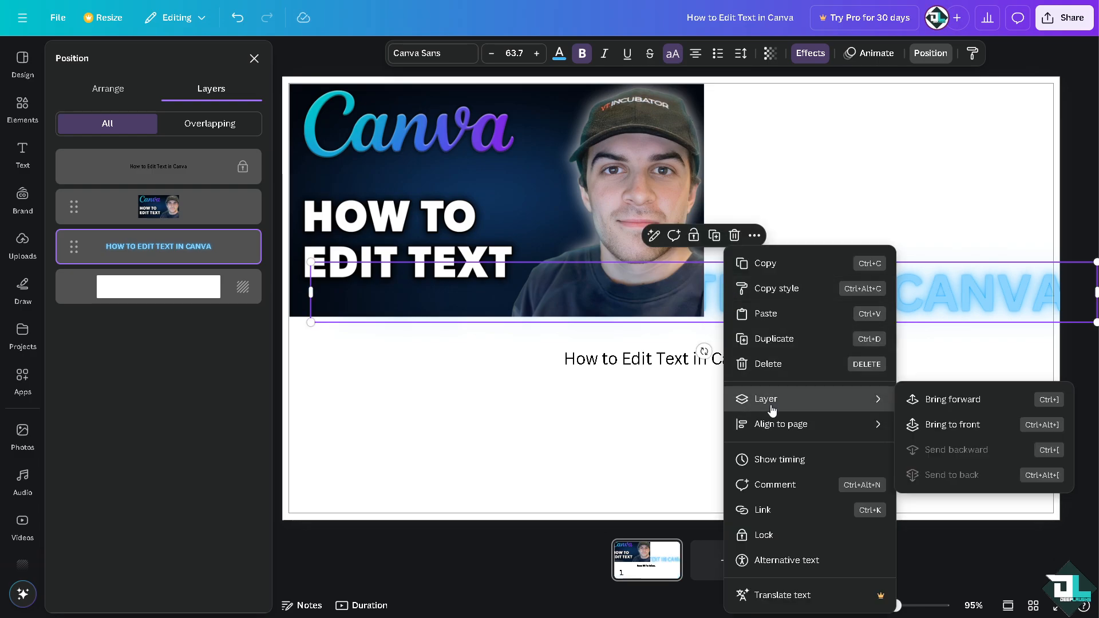
left_click(949, 424)
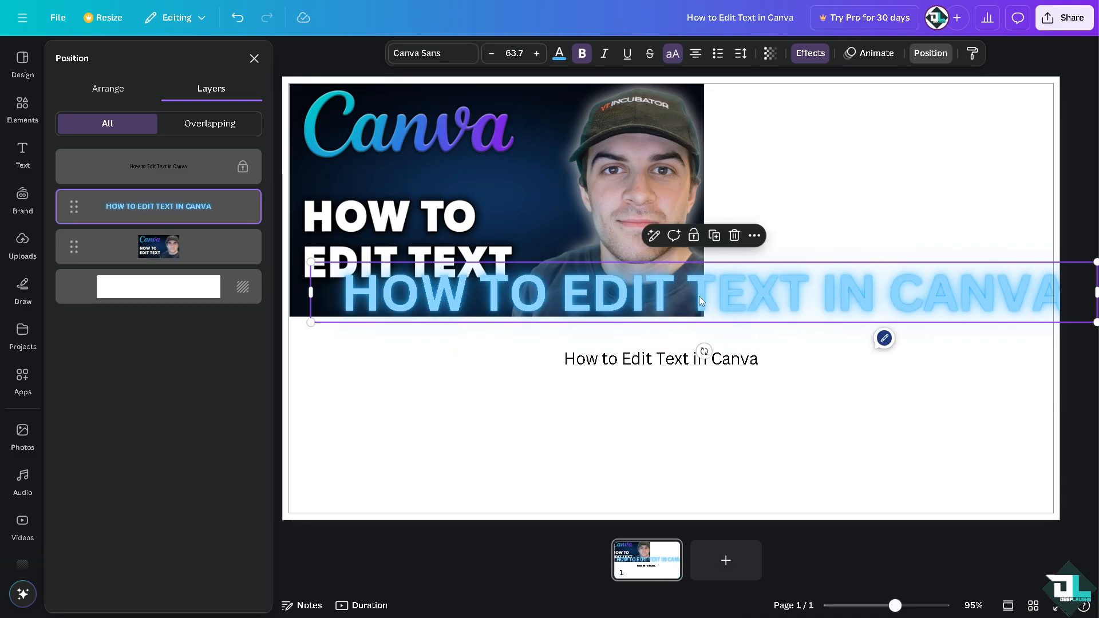
Move the neon text down to the photo's lower edge and apply the Typewriter animation to it
left_click_drag(699, 297, 678, 325)
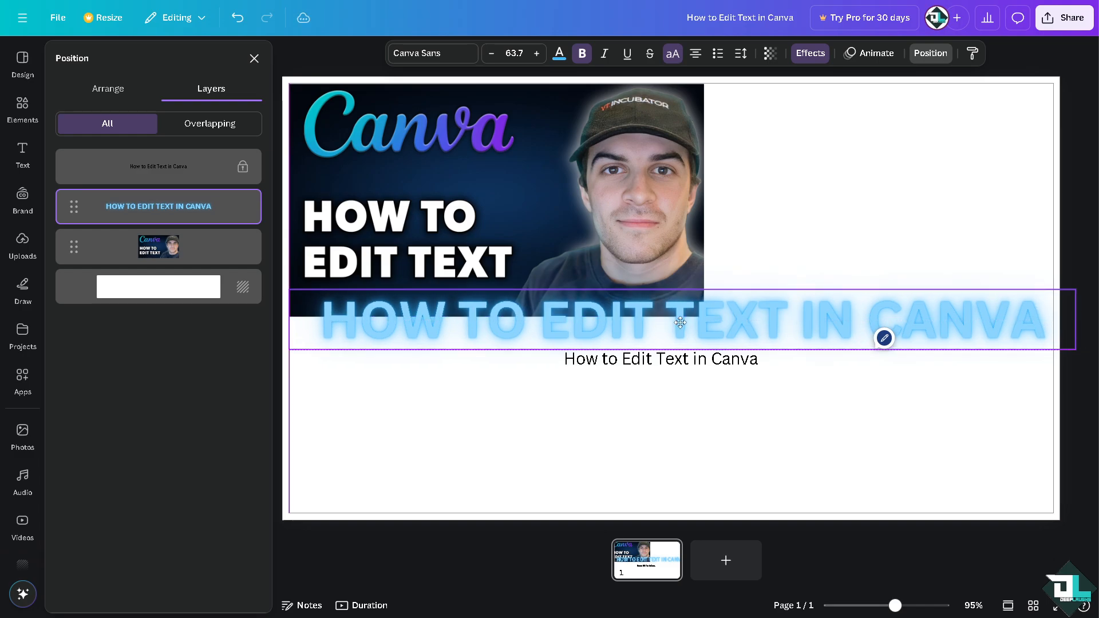
left_click(870, 54)
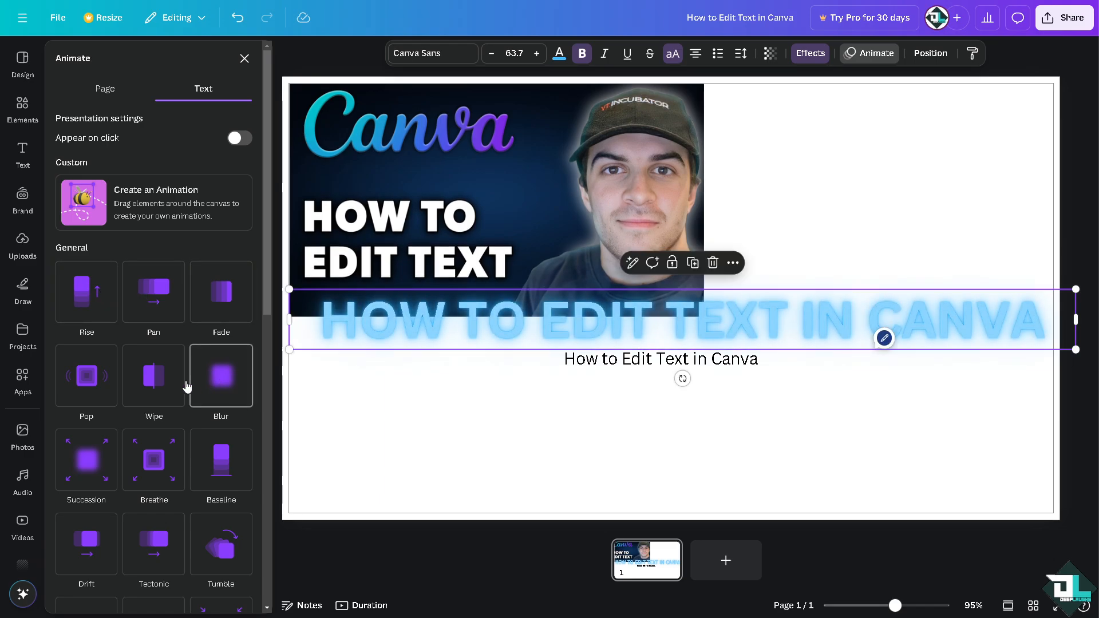
scroll(90, 447, "down", 3)
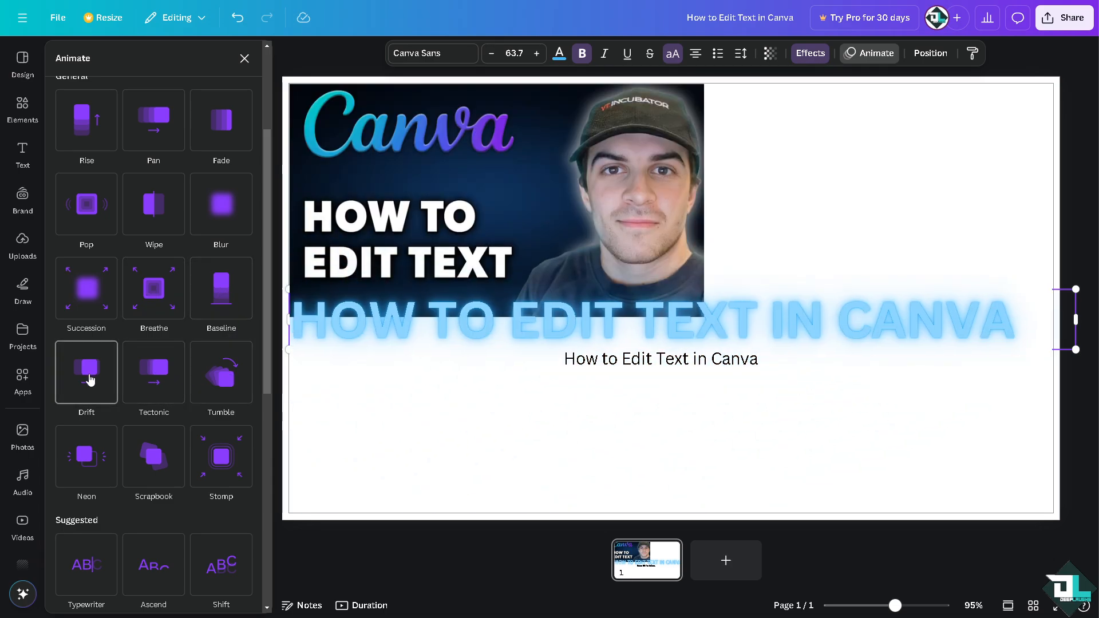
scroll(88, 381, "down", 2)
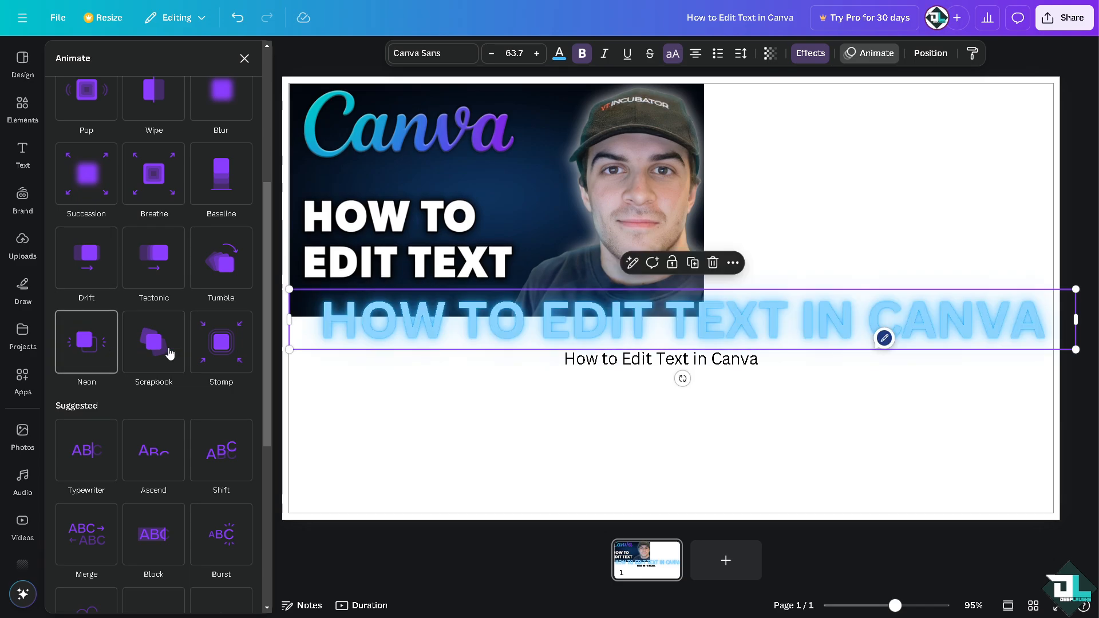
scroll(227, 353, "down", 2)
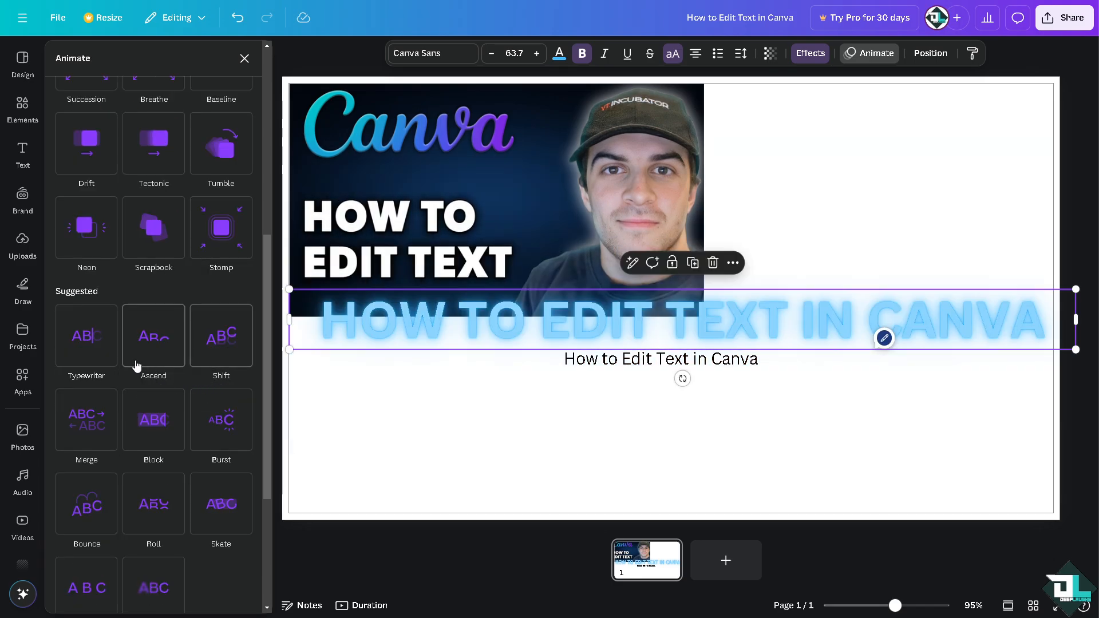
left_click(92, 353)
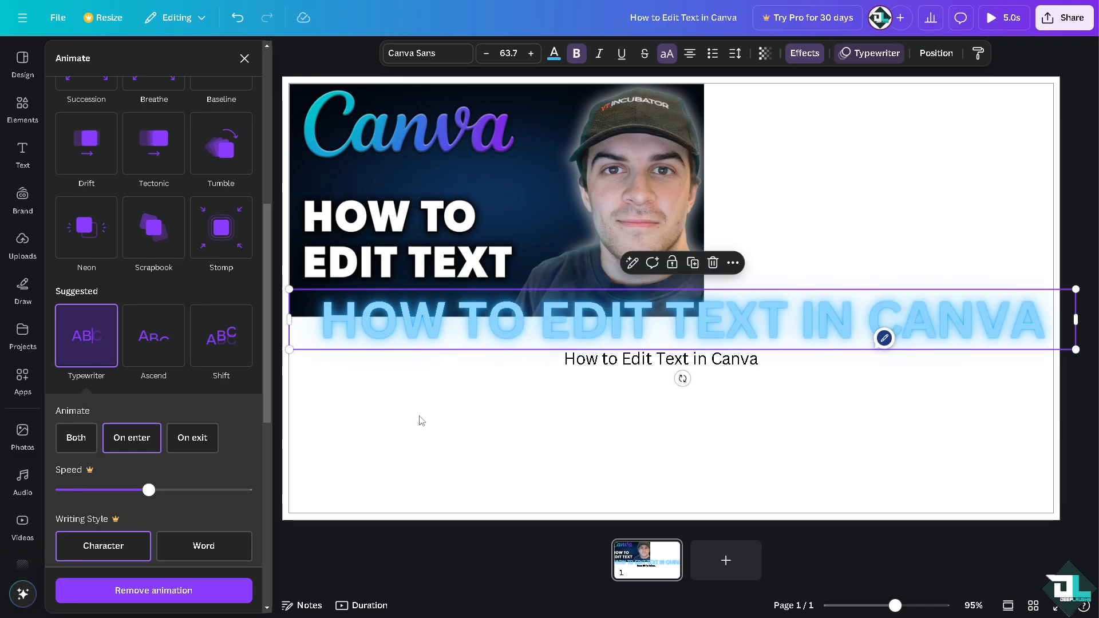
Move the neon text below the photo and set its Typewriter animation to run both on enter and on exit
left_click_drag(460, 327, 465, 397)
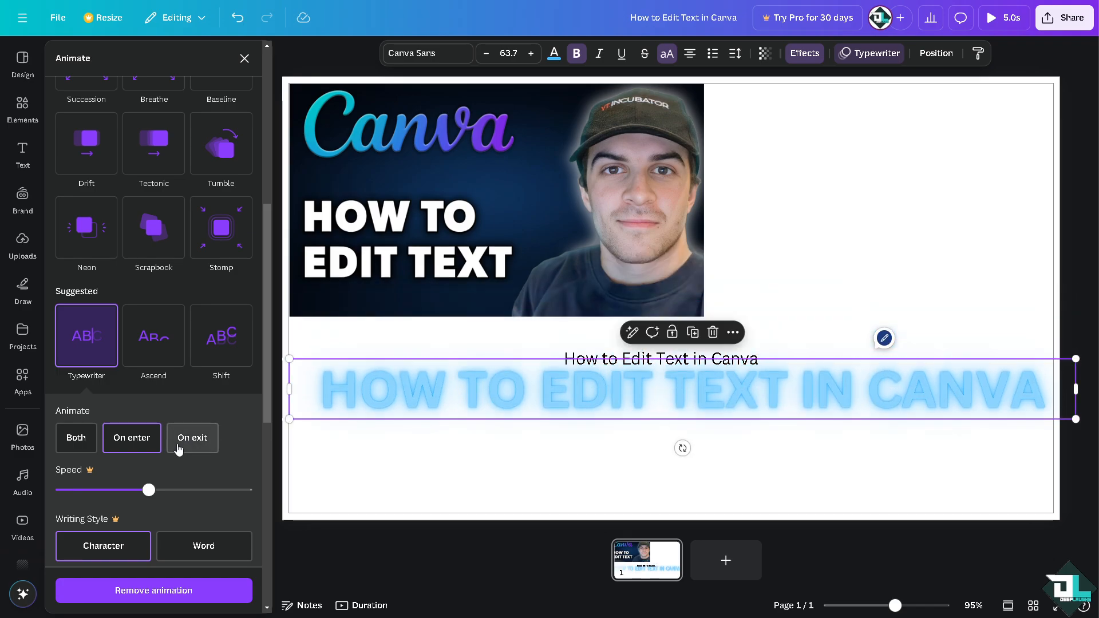
left_click(79, 441)
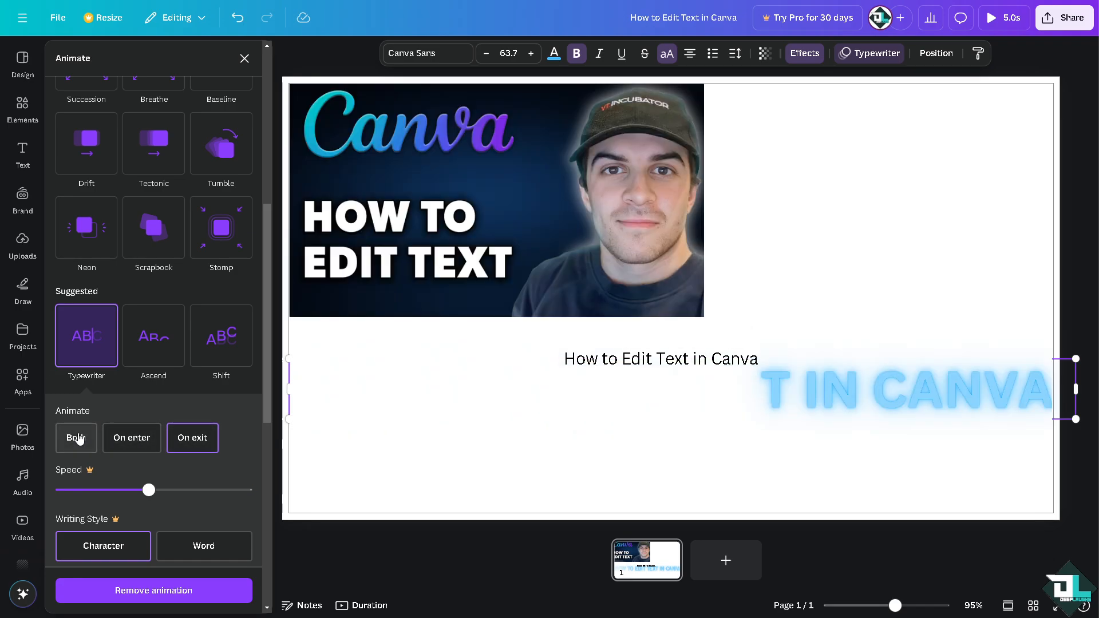
scroll(180, 437, "down", 2)
scroll(180, 438, "down", 1)
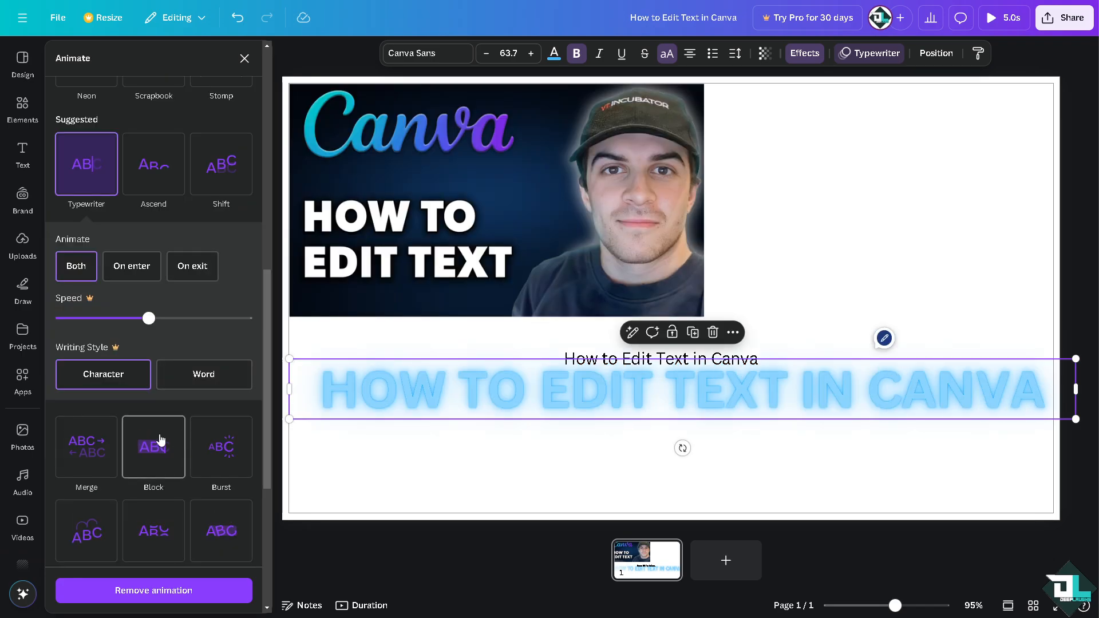
scroll(161, 440, "down", 5)
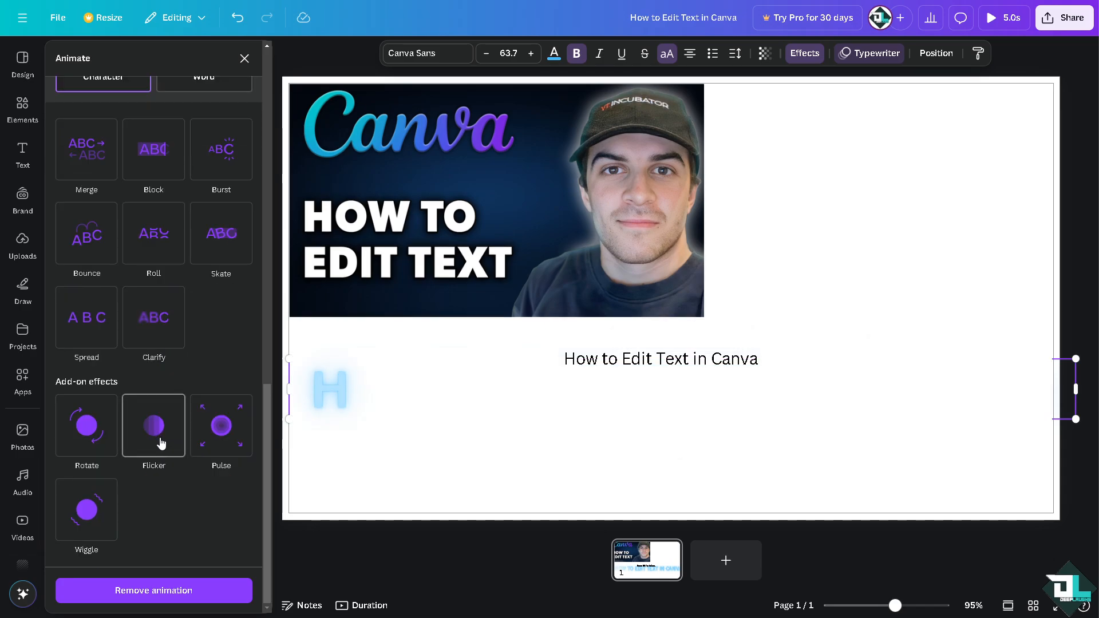
Leave the animation settings and play the page in full-screen preview to check the neon text's animation
left_click(733, 272)
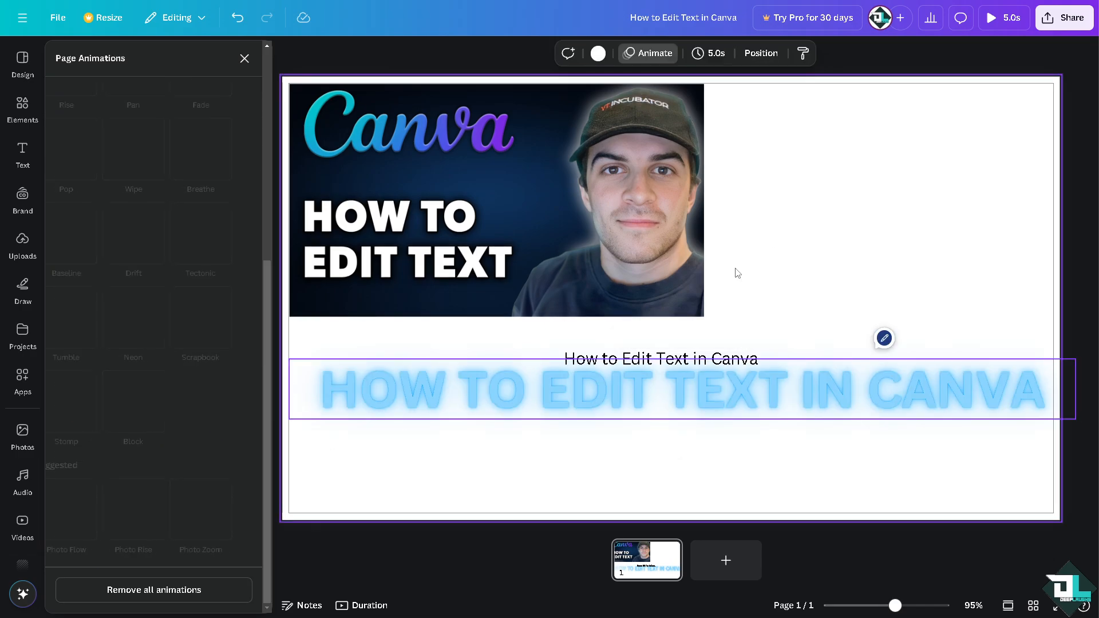
left_click(244, 59)
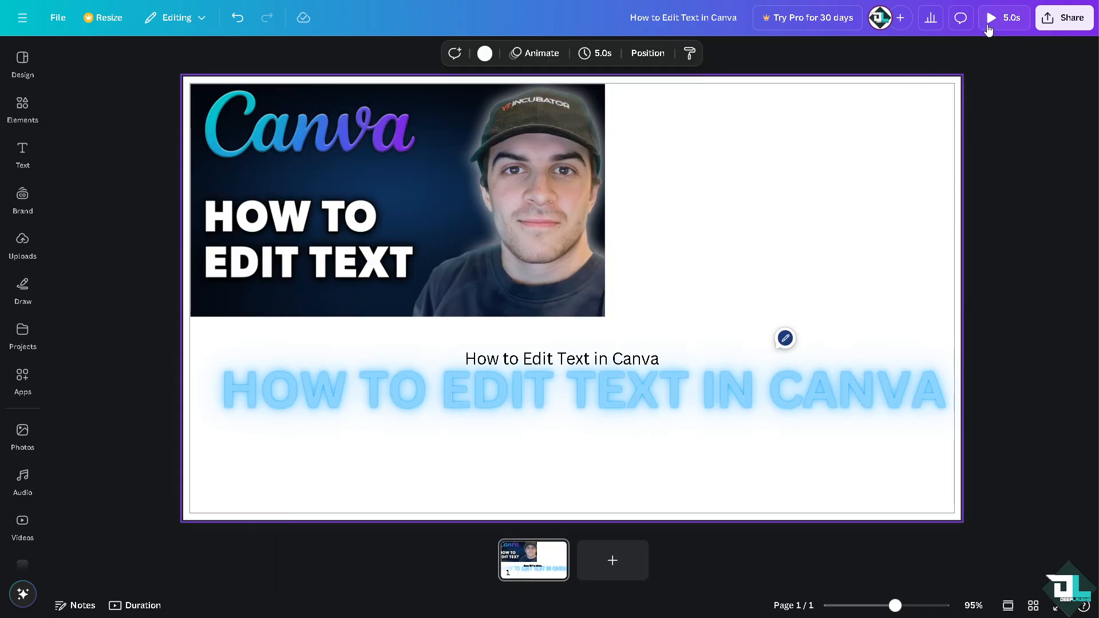
left_click(1001, 19)
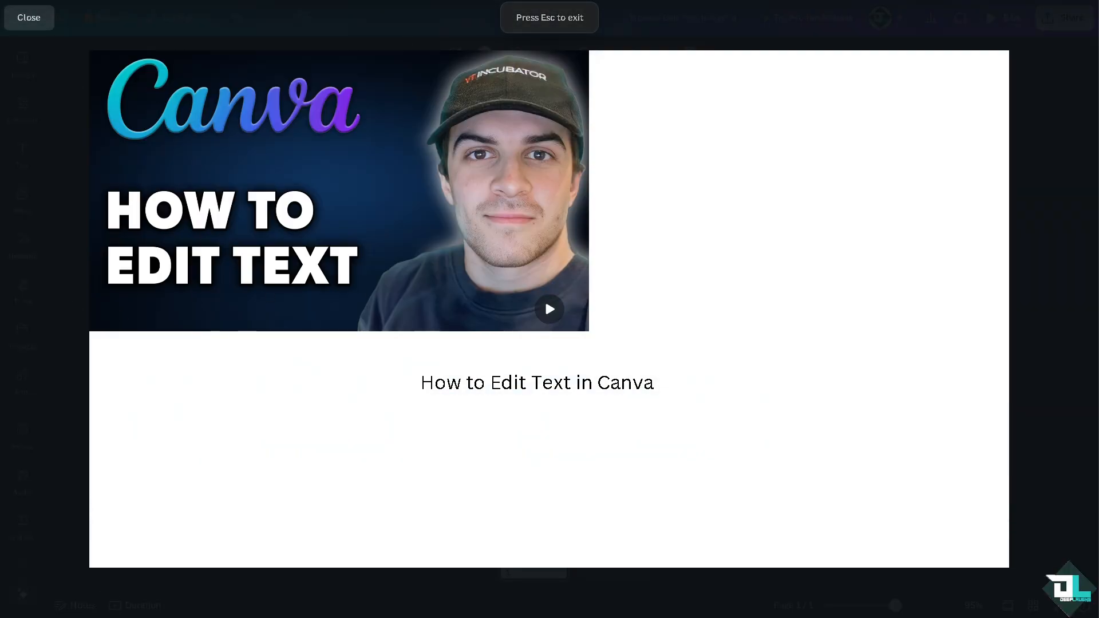
left_click(30, 18)
Unlock the small black "How to Edit Text in Canva" text and delete it from the page
left_click(580, 352)
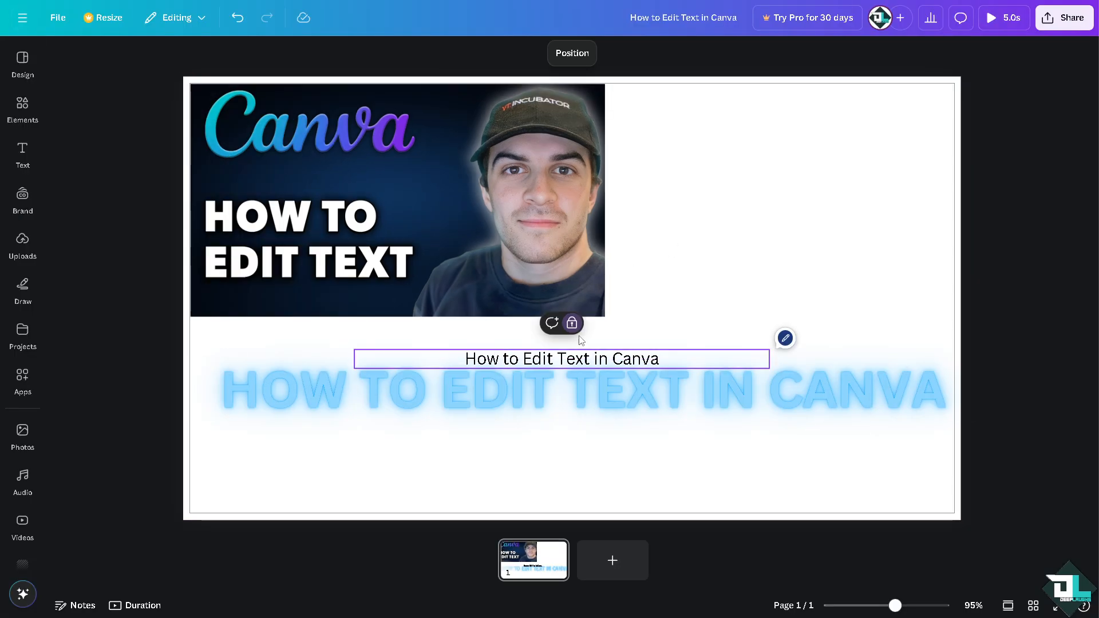
left_click(572, 324)
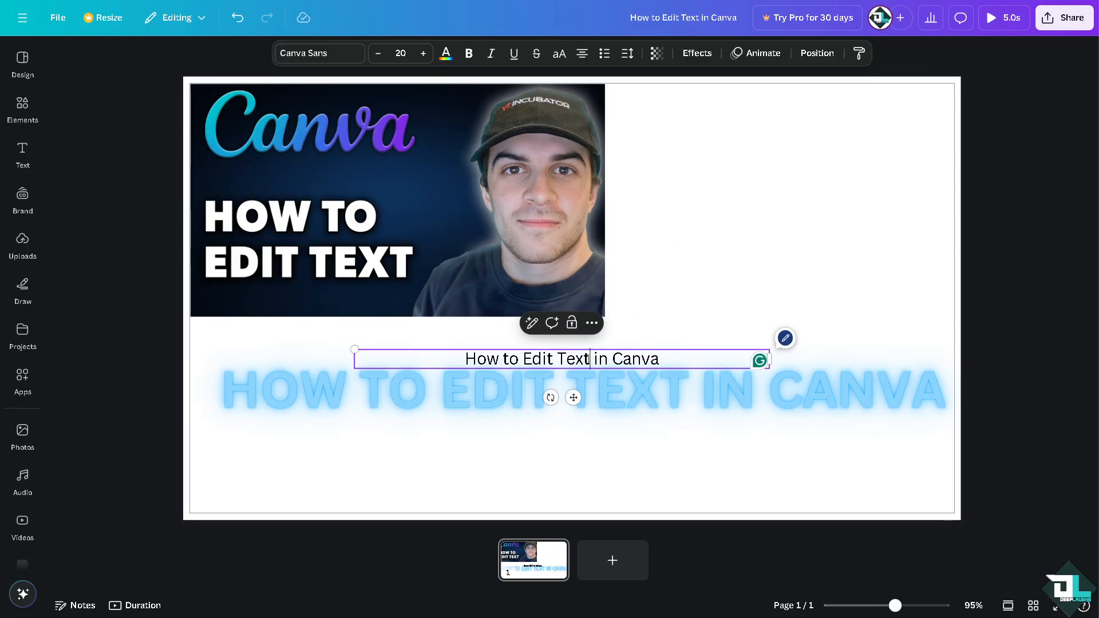
left_click(587, 452)
left_click(598, 365)
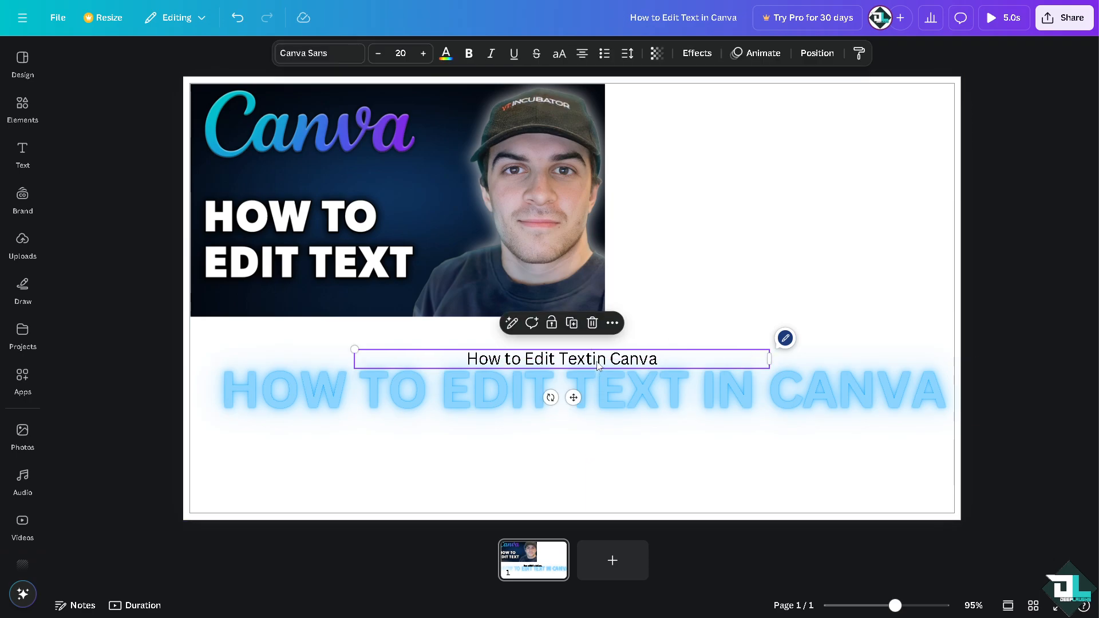
left_click(593, 324)
Try a blurred peach-to-purple gradient image as the page background and delete it
left_click(464, 378)
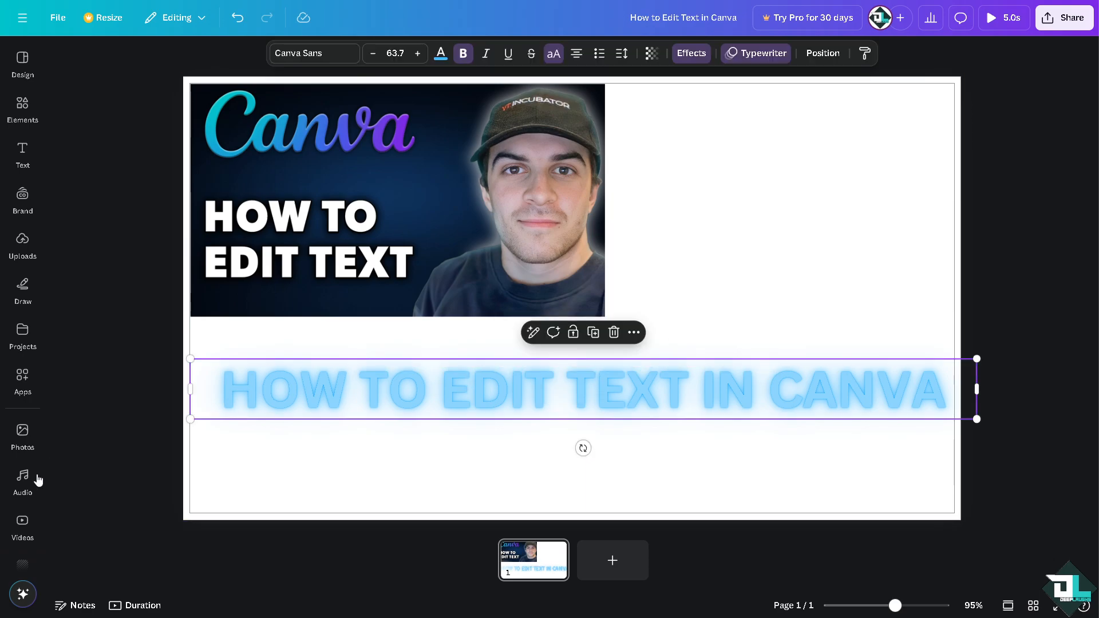
scroll(23, 476, "down", 3)
left_click(22, 398)
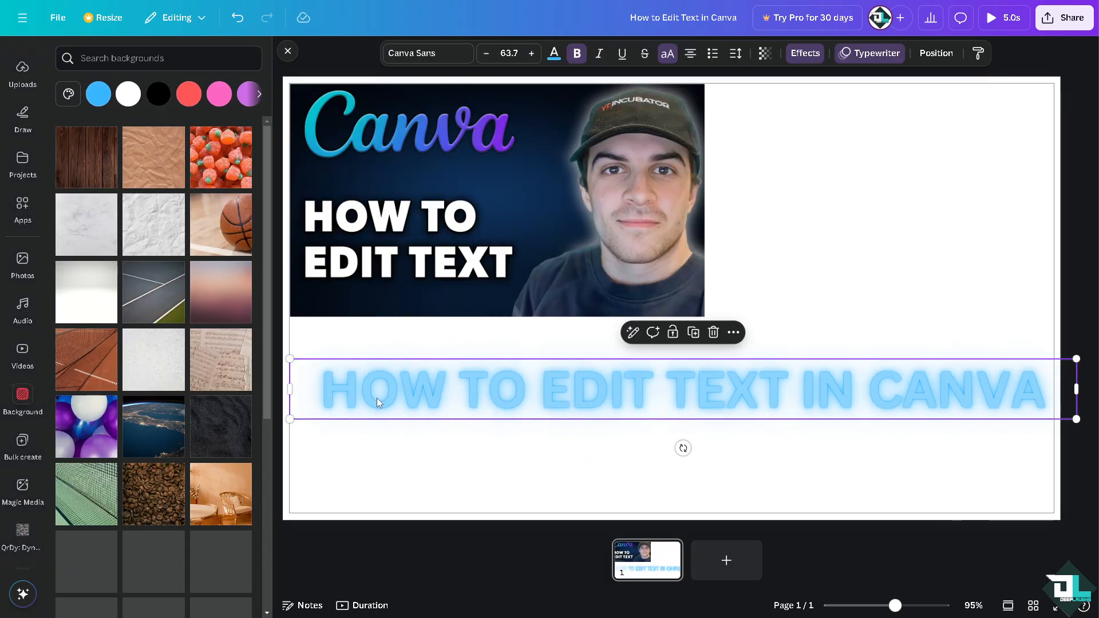
left_click(89, 182)
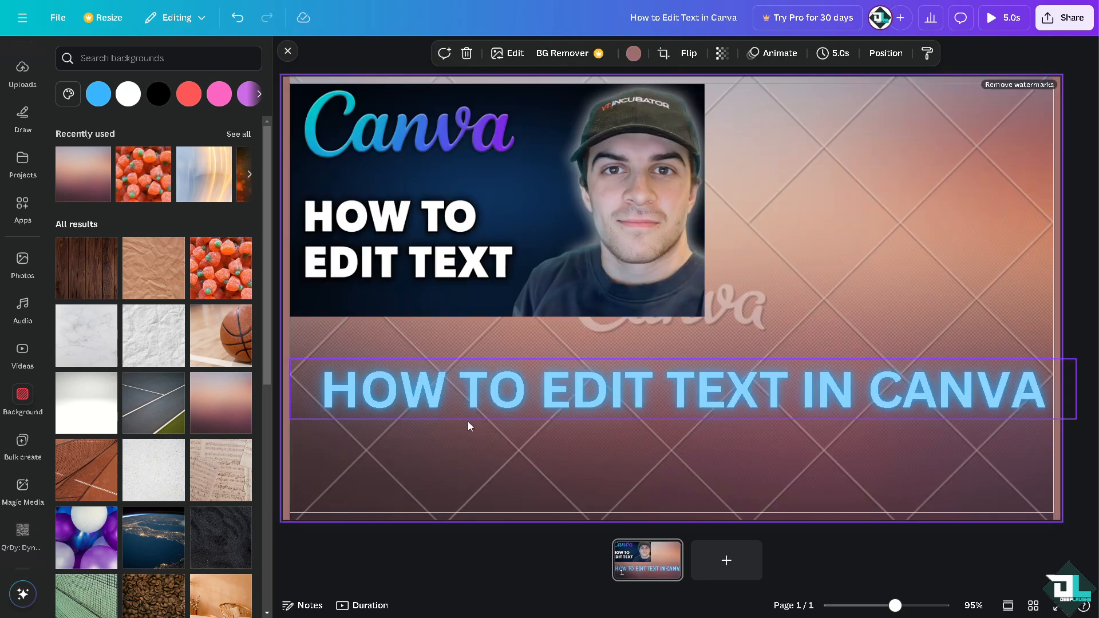
key("Delete")
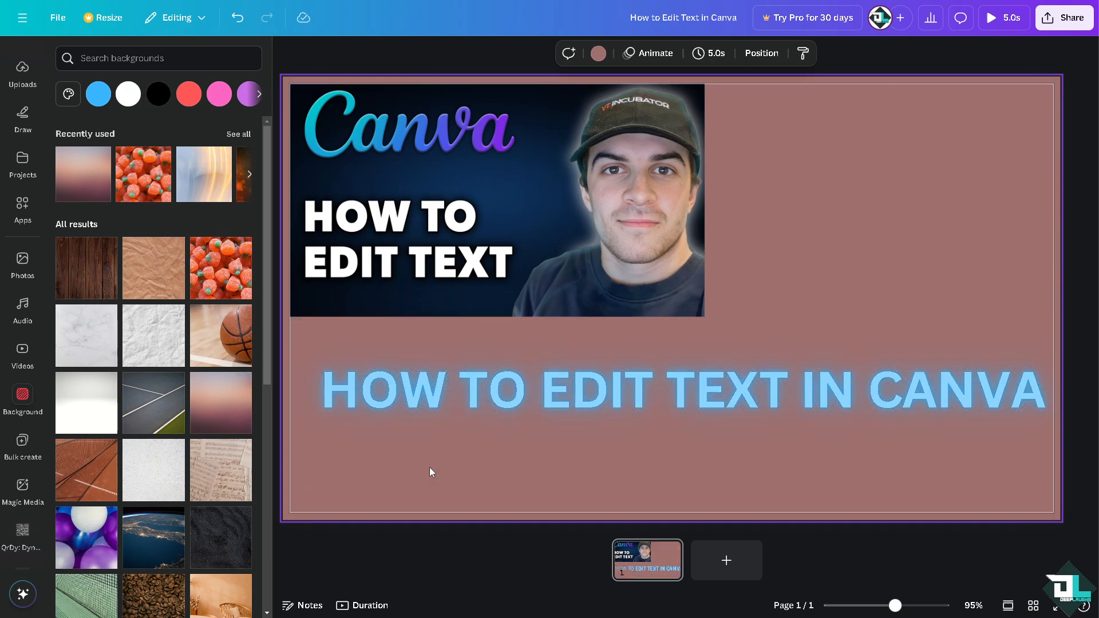
Set the dark wooden planks image as the page background and leave the background library
left_click(87, 279)
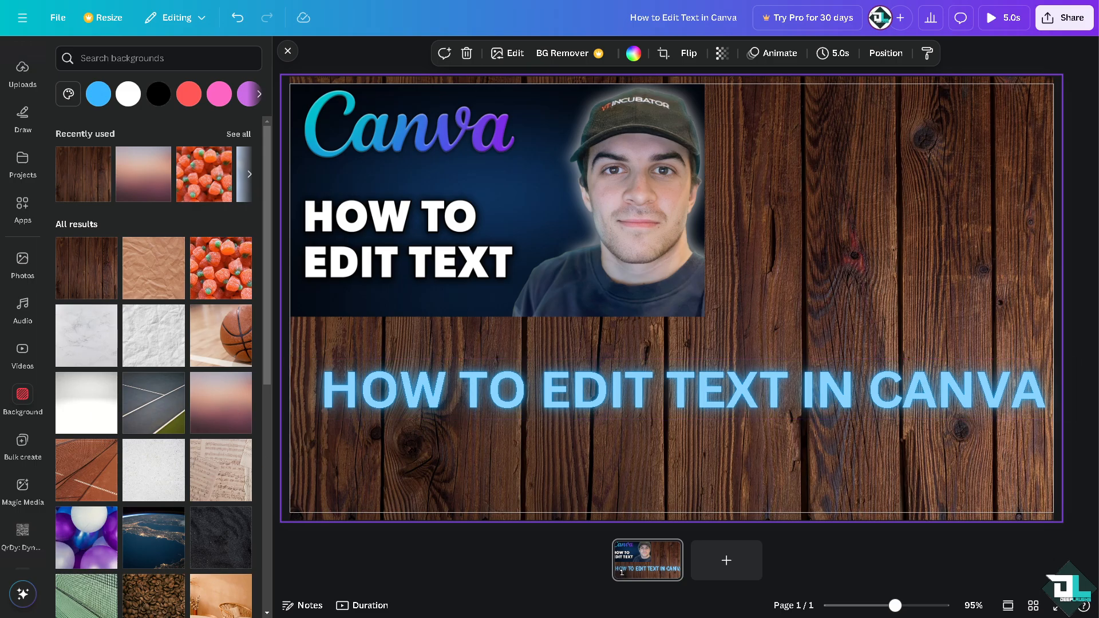
left_click(324, 58)
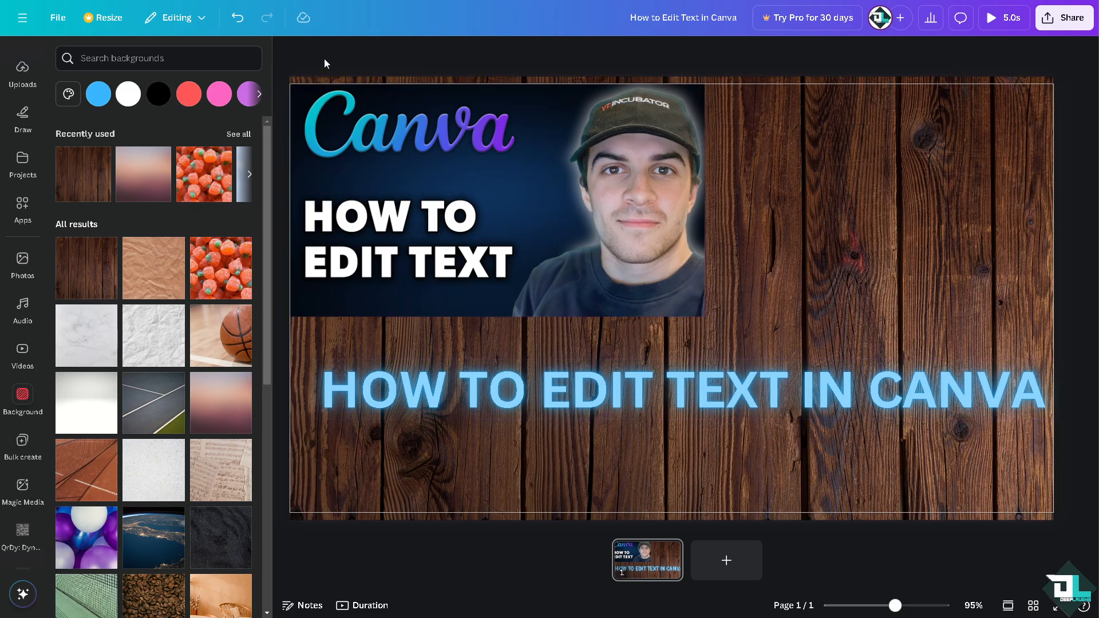
left_click(287, 52)
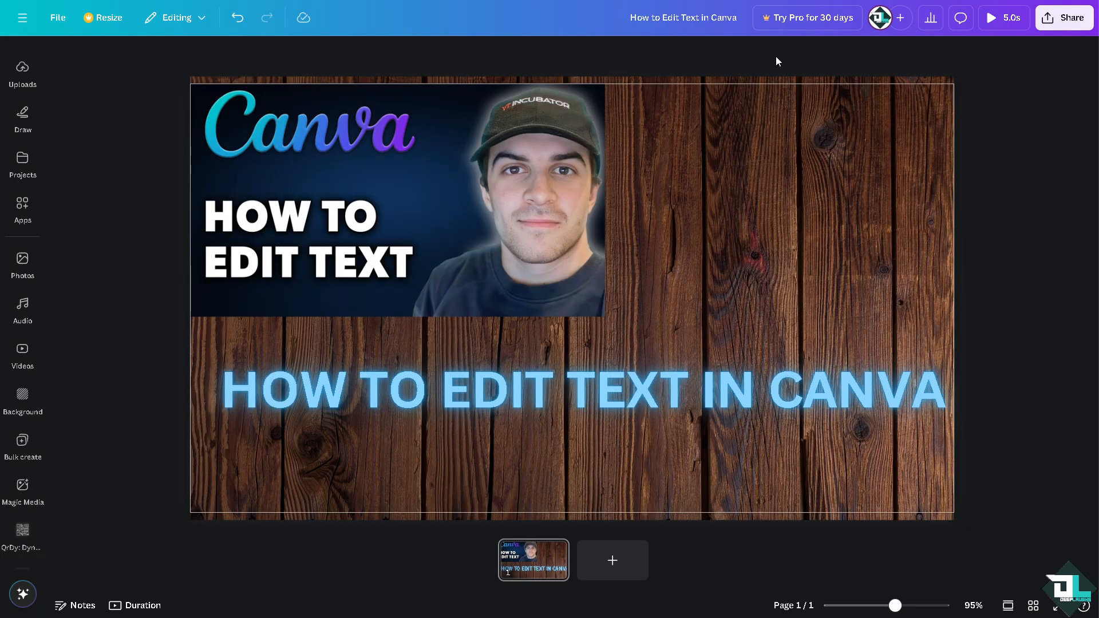
Check the file types available for downloading the design and copy its collaboration link
left_click(1079, 26)
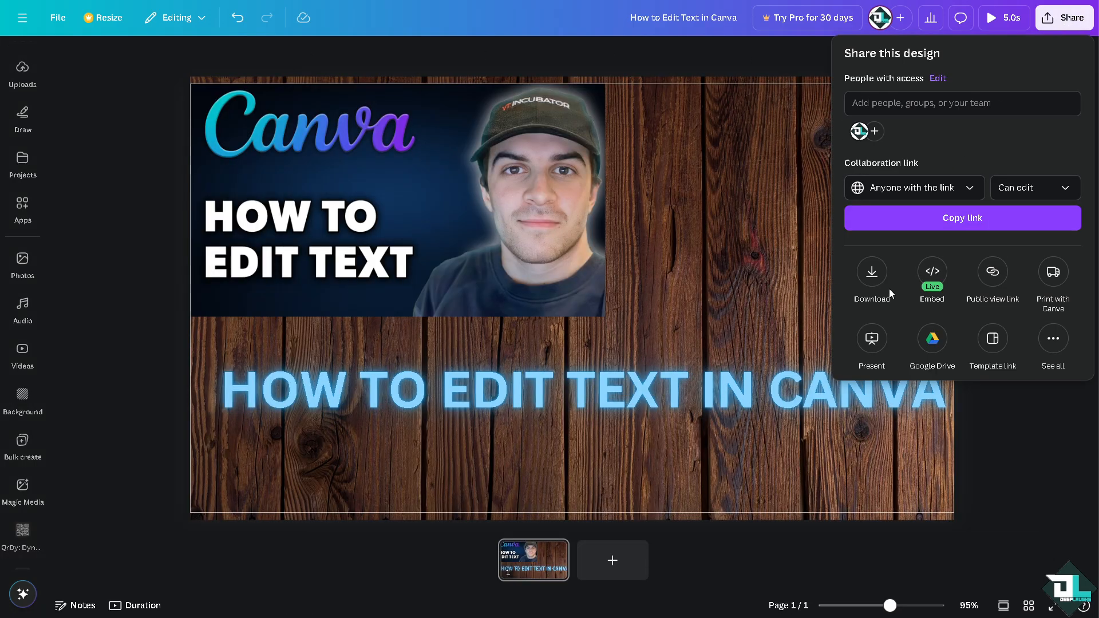
left_click(873, 273)
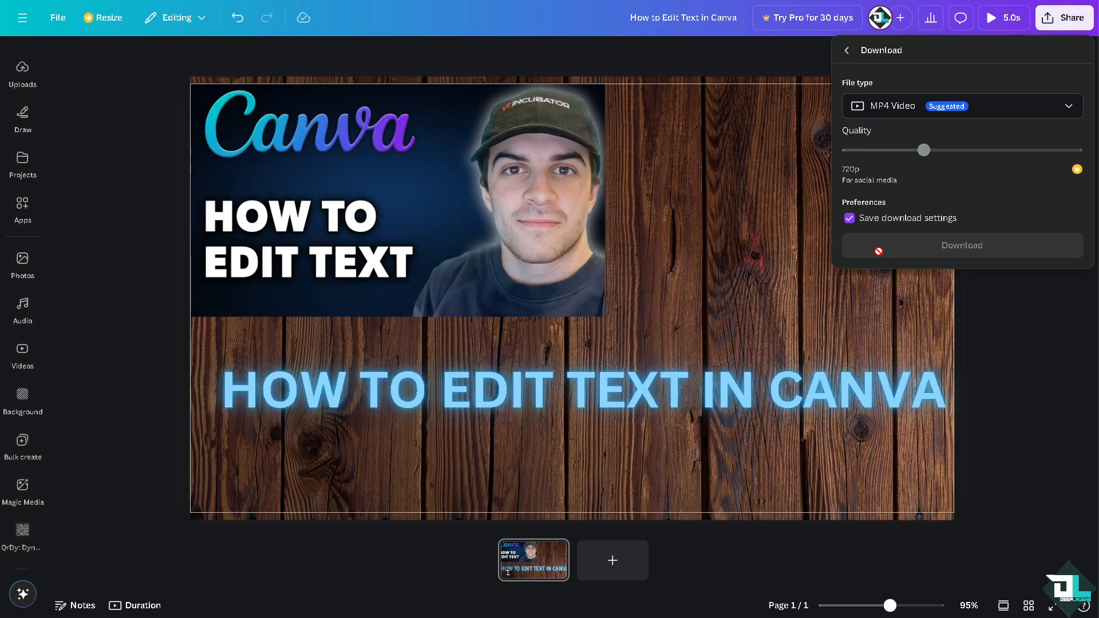
left_click(895, 110)
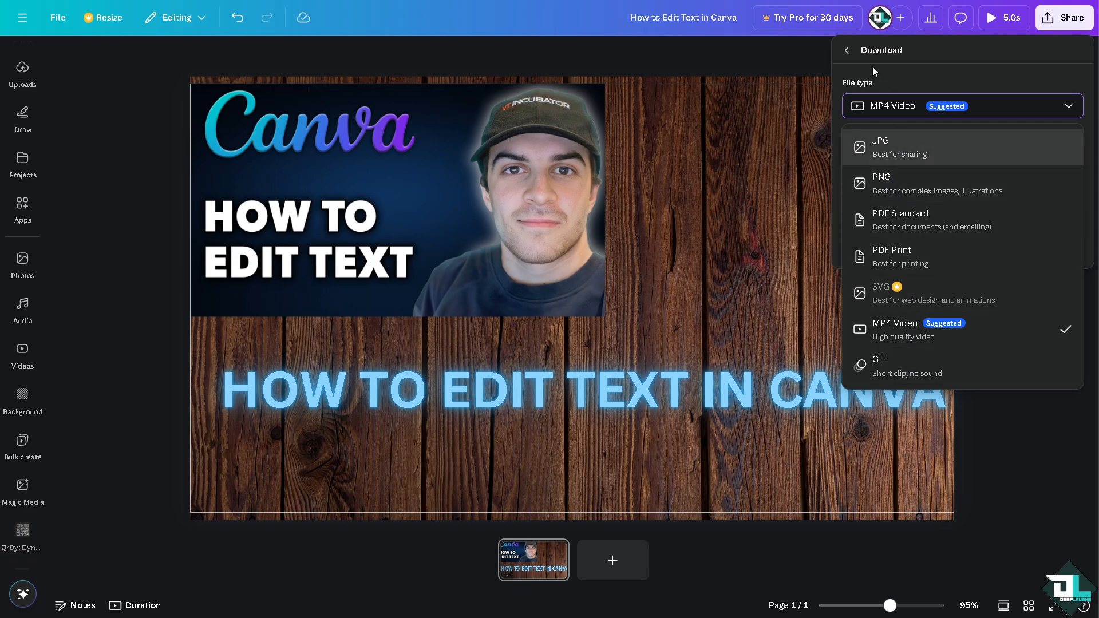
left_click(848, 50)
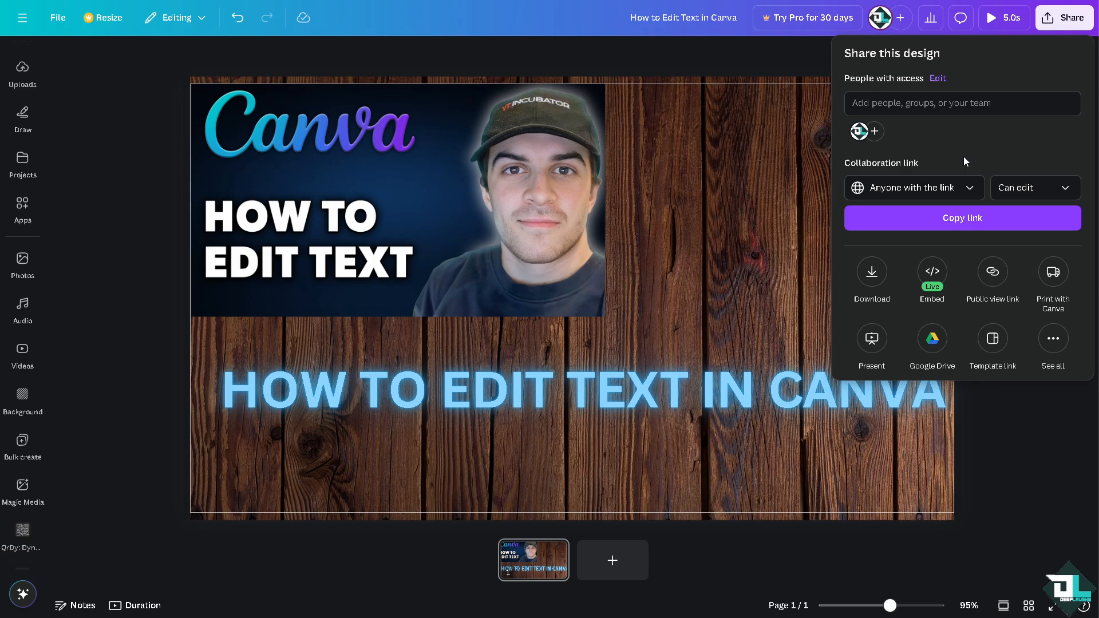
left_click(943, 225)
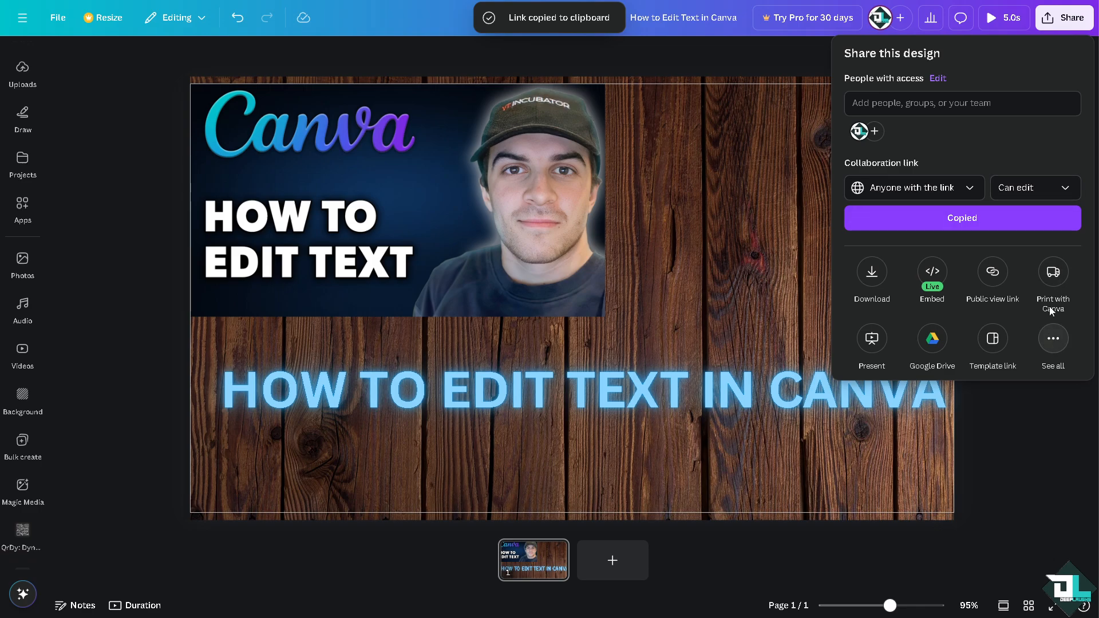
Look through the further ways to publish the design, including the save, social, messaging and design options
left_click(1053, 339)
scroll(898, 395, "down", 2)
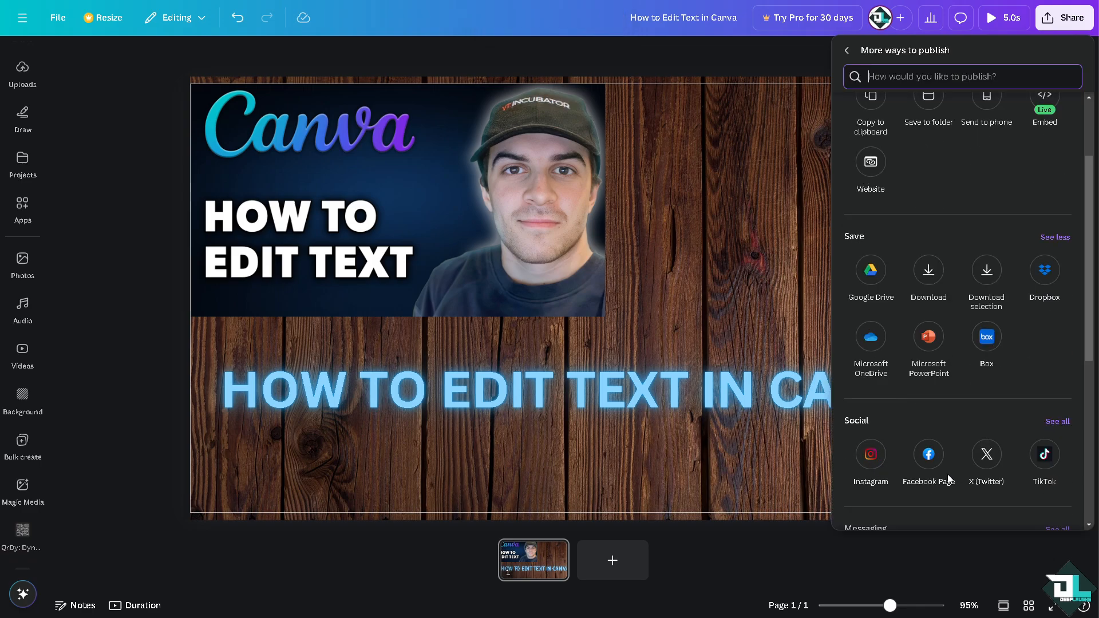
scroll(1052, 461, "down", 3)
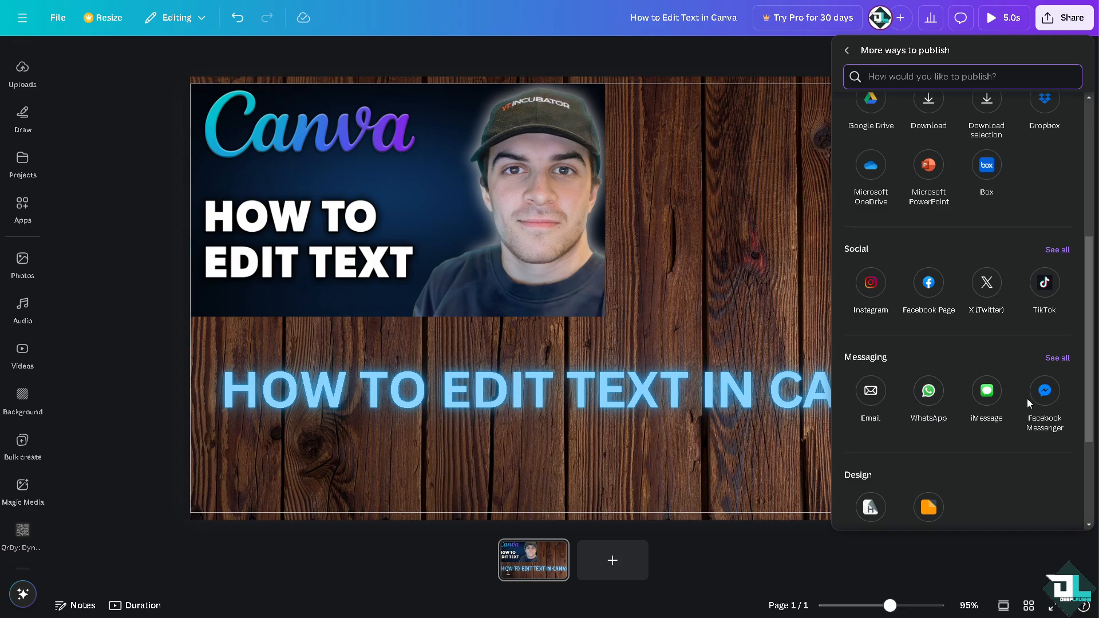
scroll(1050, 404, "down", 3)
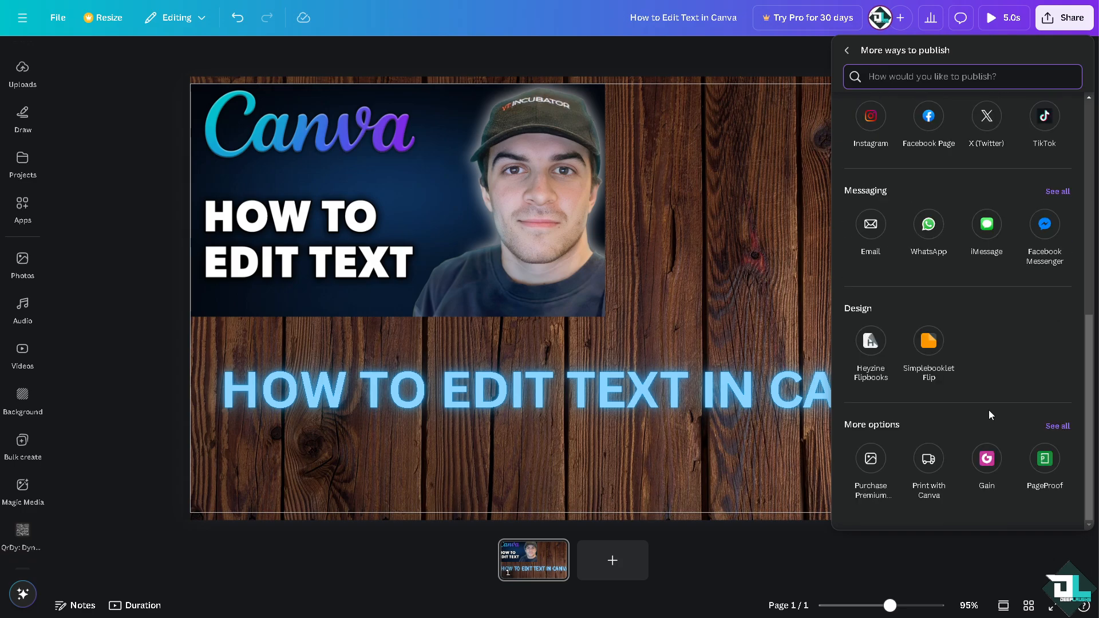
scroll(936, 406, "up", 4)
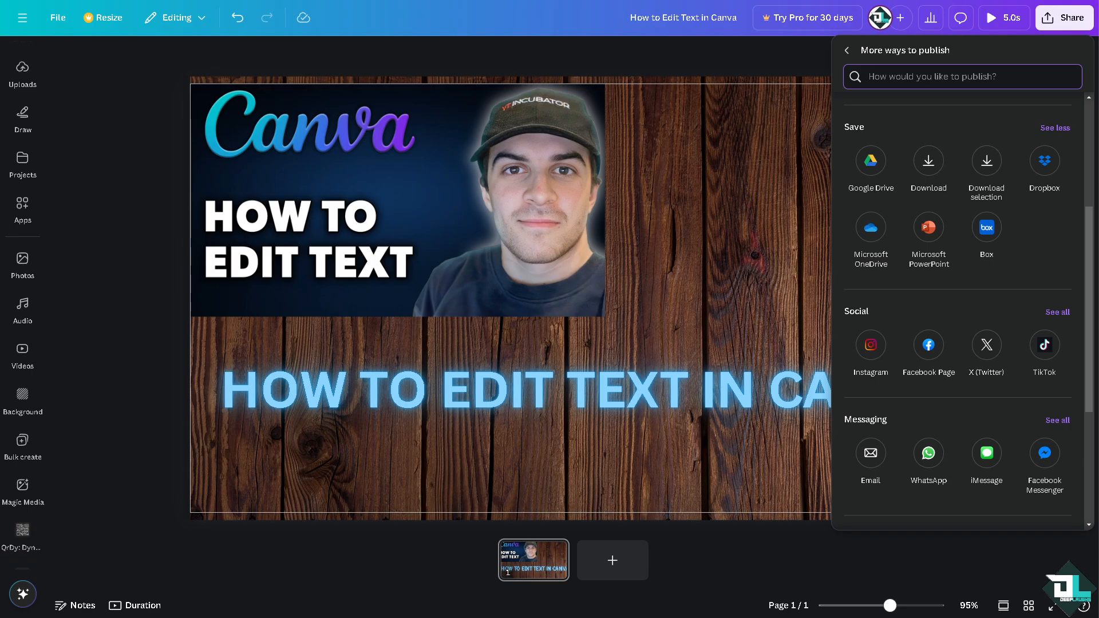
left_click(150, 299)
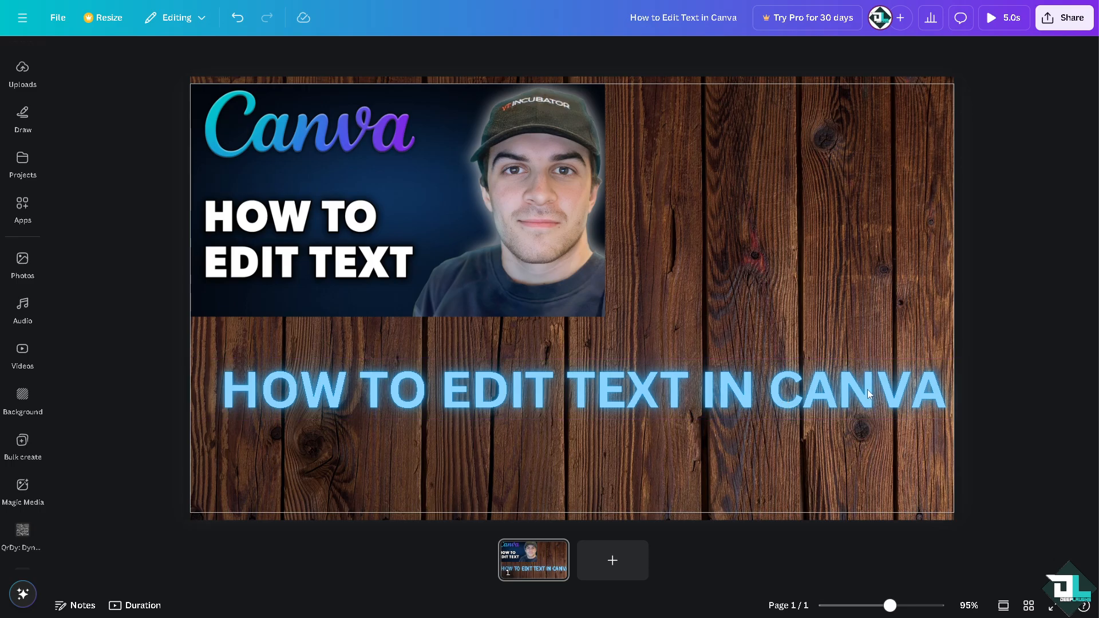
Play the finished design with its wood background in full-screen preview and replay it
left_click(989, 20)
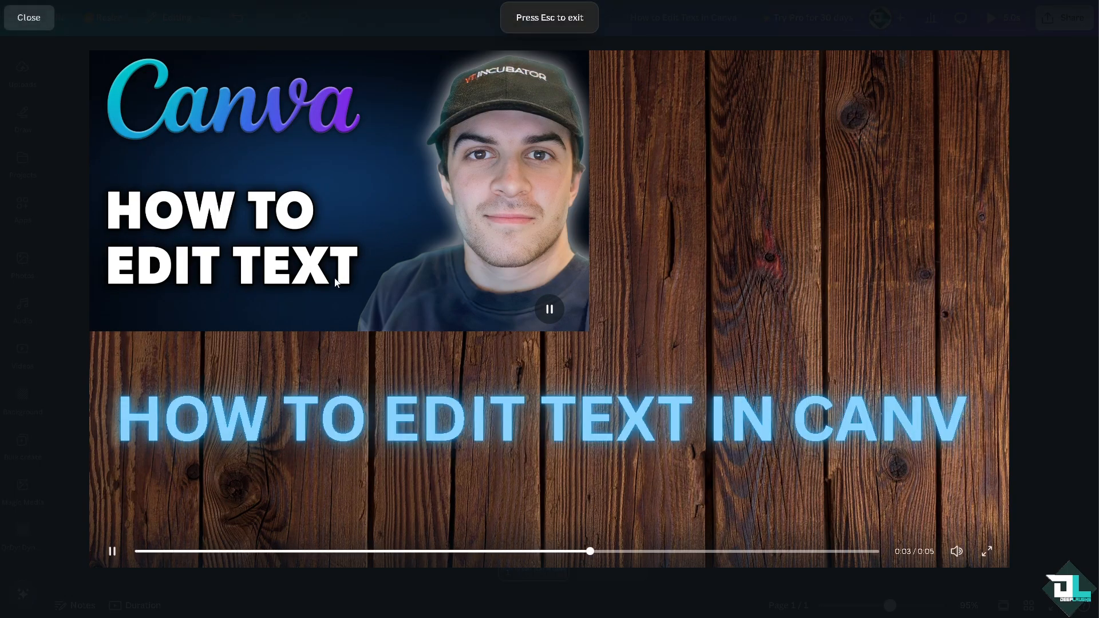
left_click(112, 551)
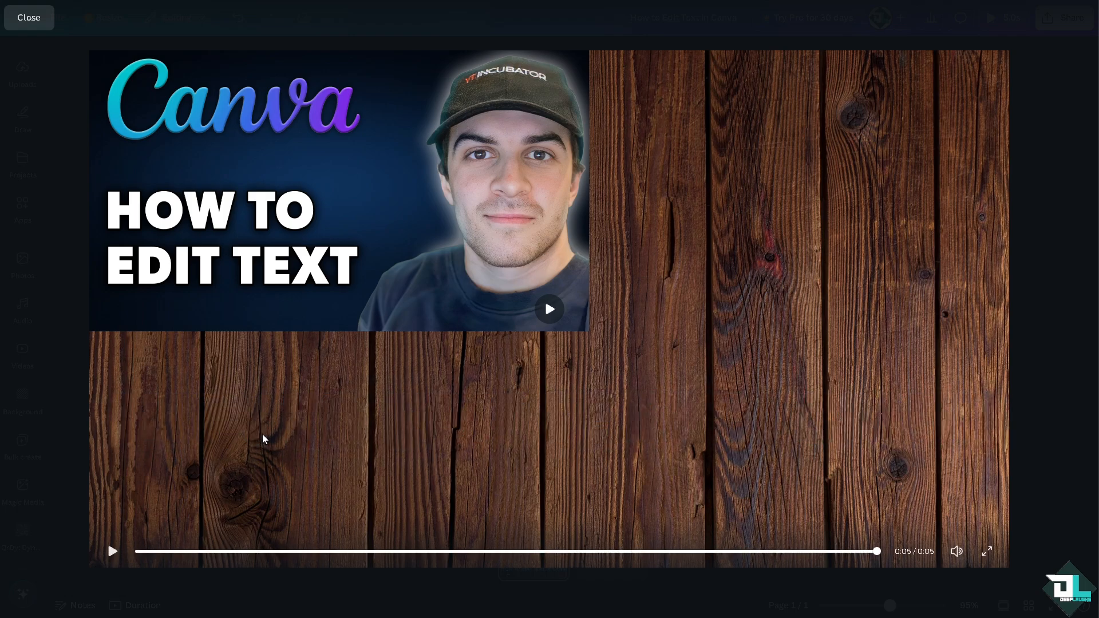
left_click(542, 320)
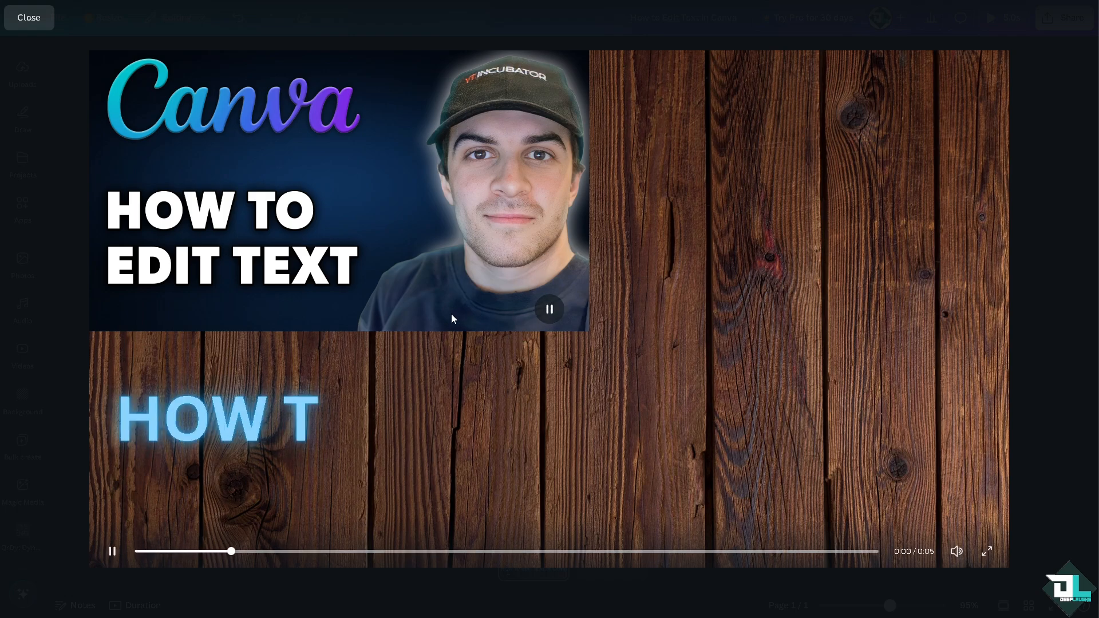